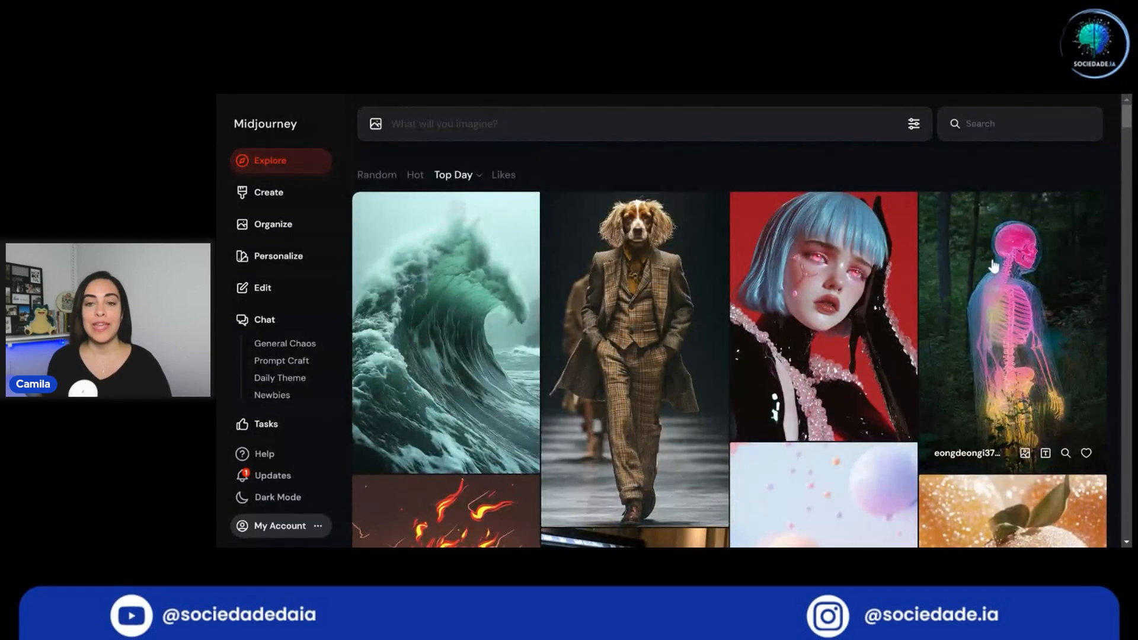
Step: View the prompt behind the flaming-brain ape illustration in the Explore gallery, and close its detail view
scroll(780, 267, "down", 3)
scroll(779, 268, "down", 2)
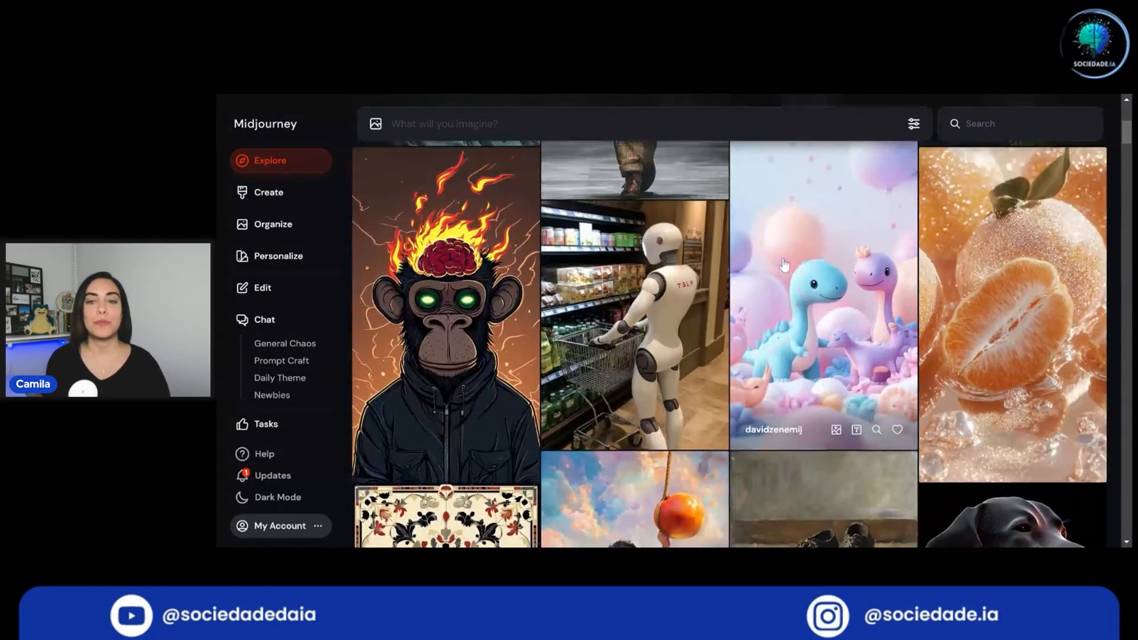
left_click(422, 346)
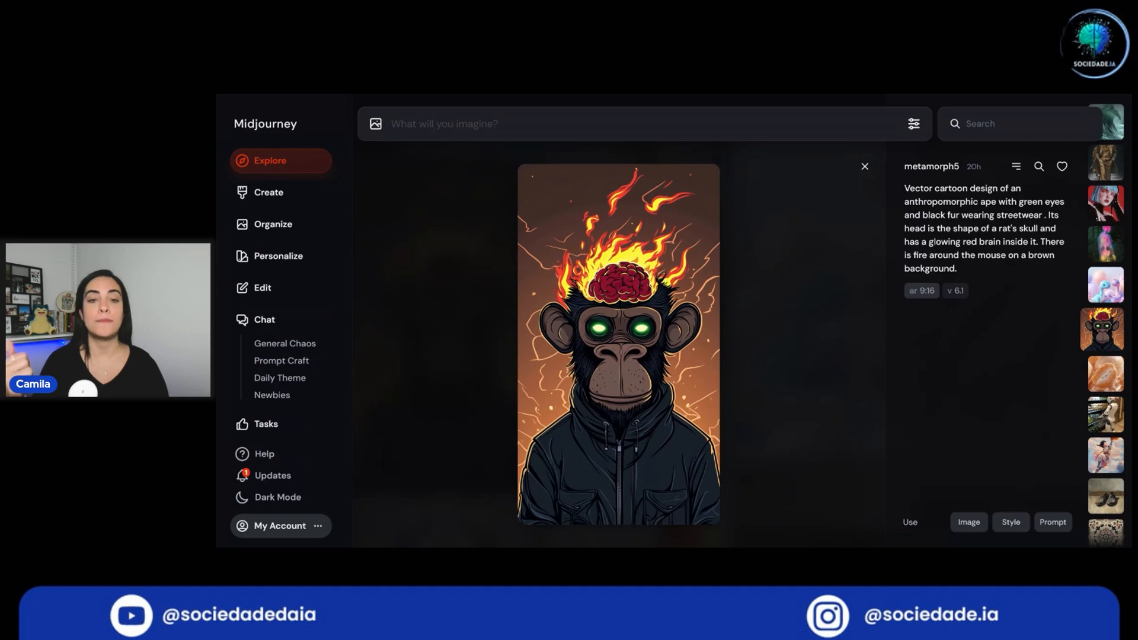
key("Escape")
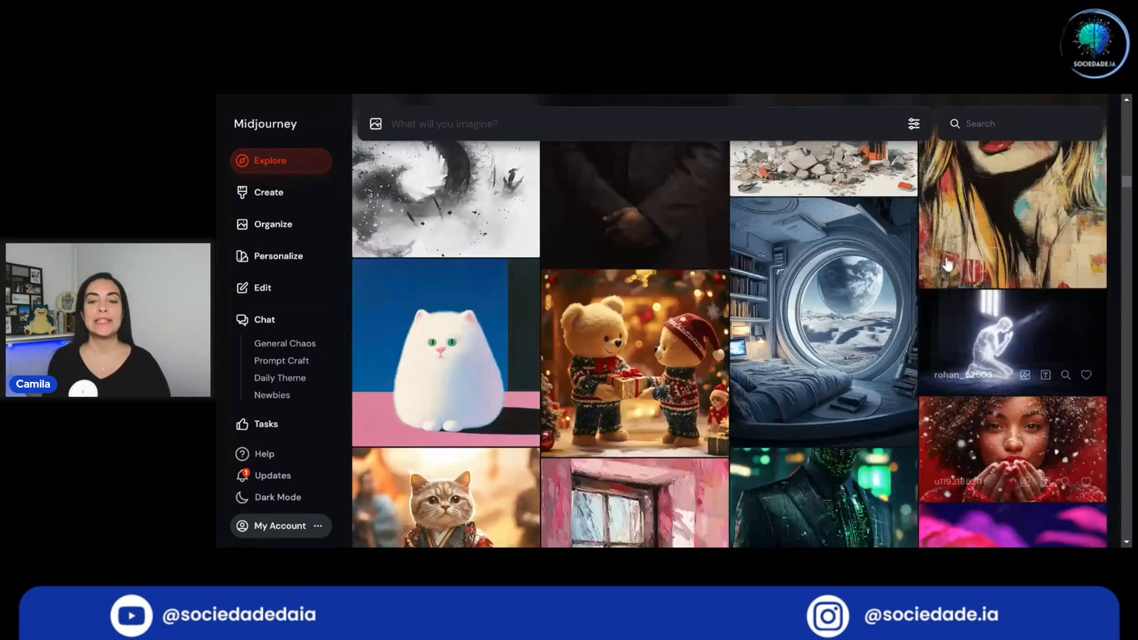
Step: Open the black-and-white portrait of the short-haired woman, highlight the photographer reference starting its prompt, and return to the gallery
scroll(943, 258, "down", 5)
scroll(942, 258, "down", 10)
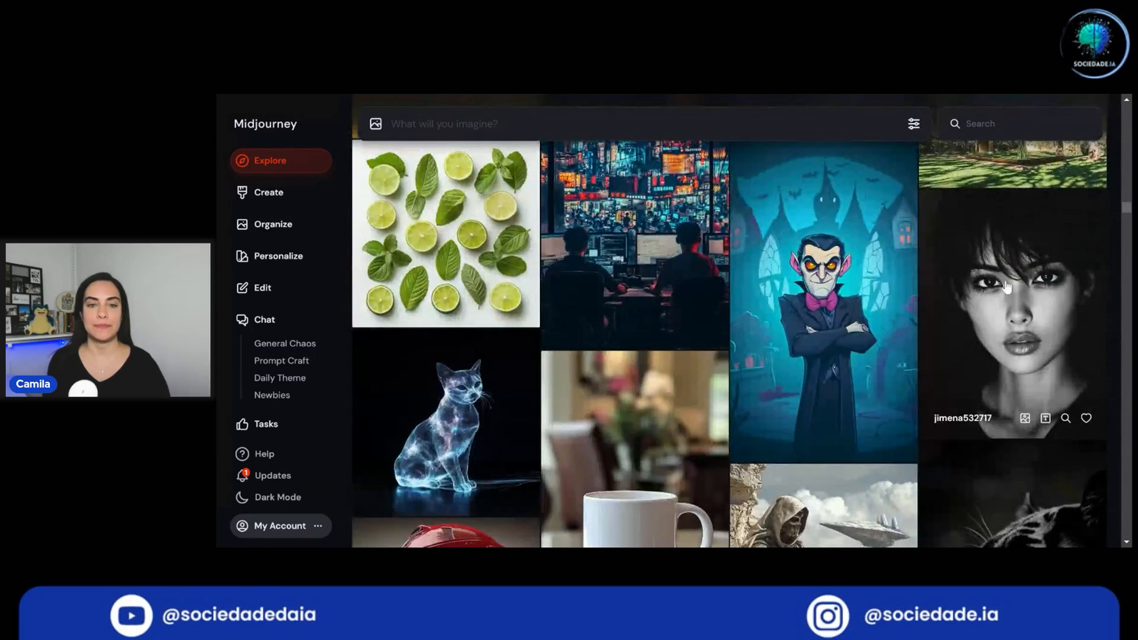
left_click(1008, 287)
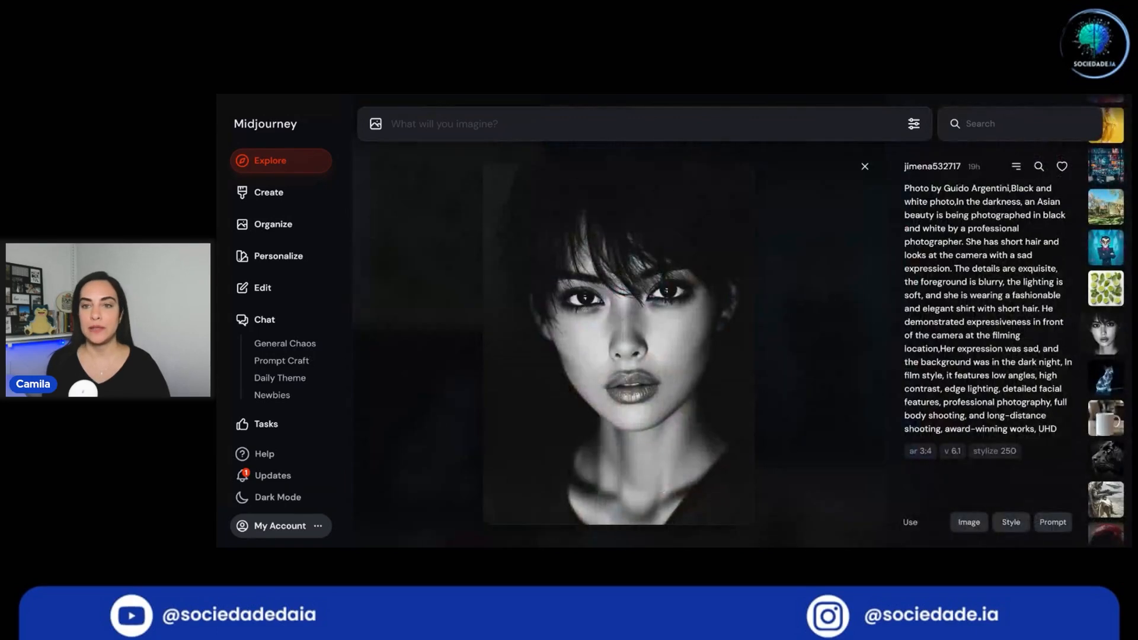
left_click_drag(905, 191, 1009, 196)
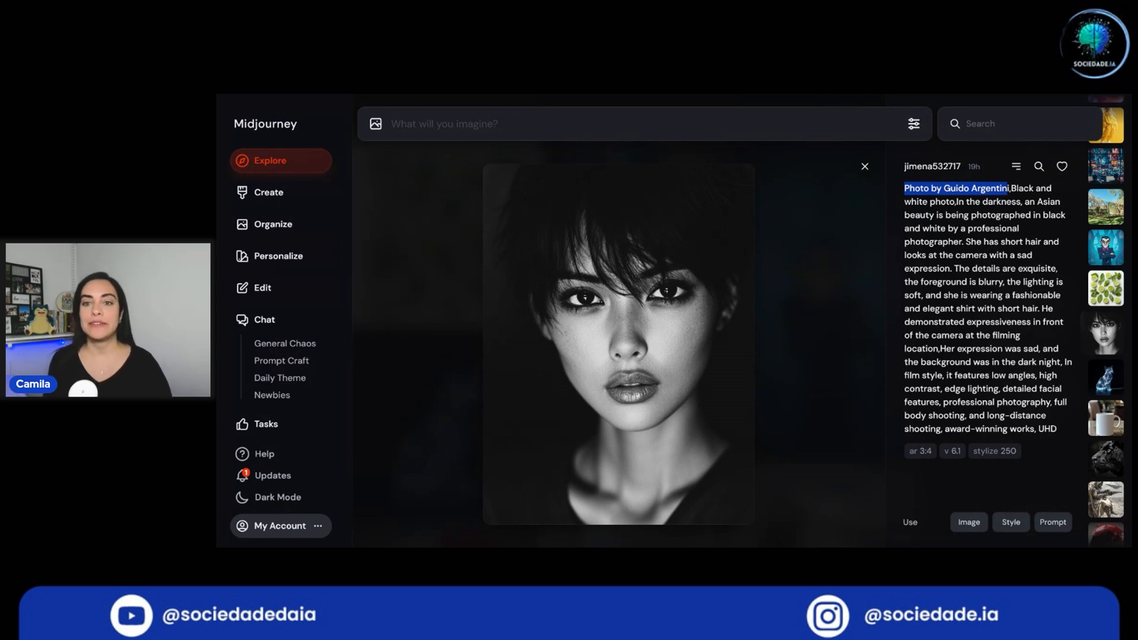
mouse_move(947, 229)
left_mouse_down()
mouse_move(1012, 229)
mouse_move(963, 242)
left_mouse_up()
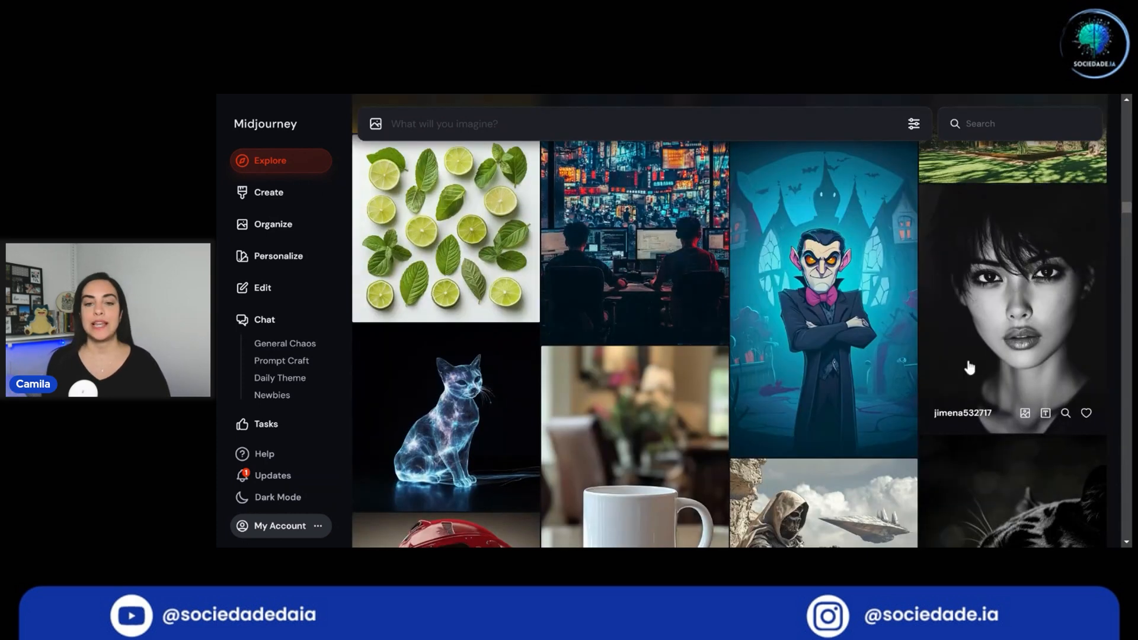
Step: Open the portrait of the gray-bearded man, highlight "superia x-tra 400" in its prompt, and close the image
scroll(968, 367, "down", 2)
scroll(968, 368, "down", 15)
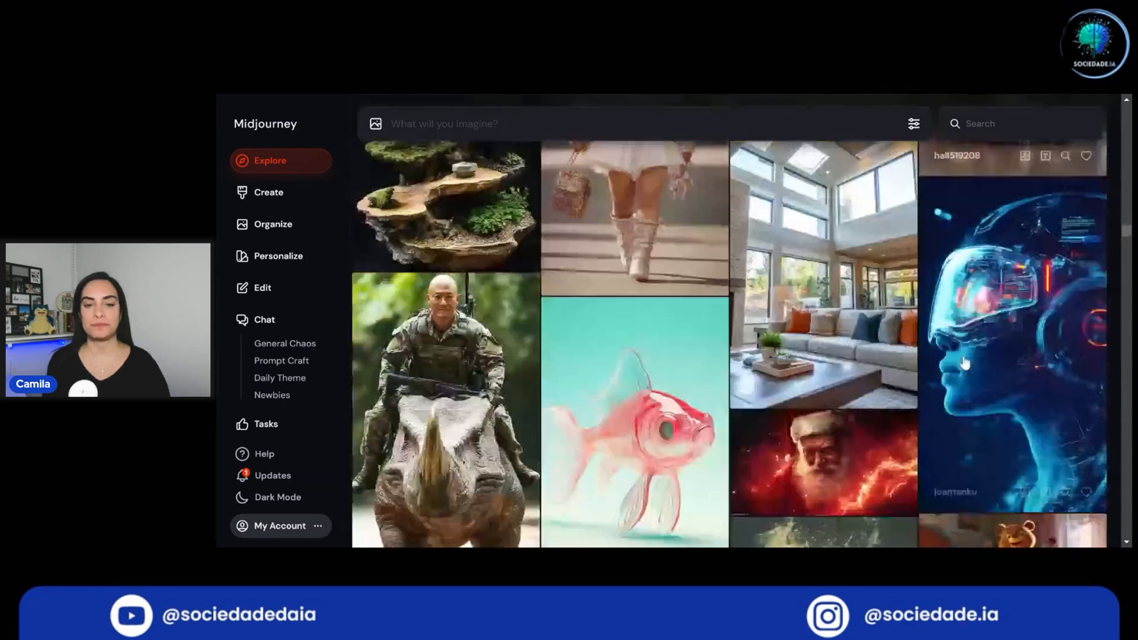
scroll(965, 363, "down", 12)
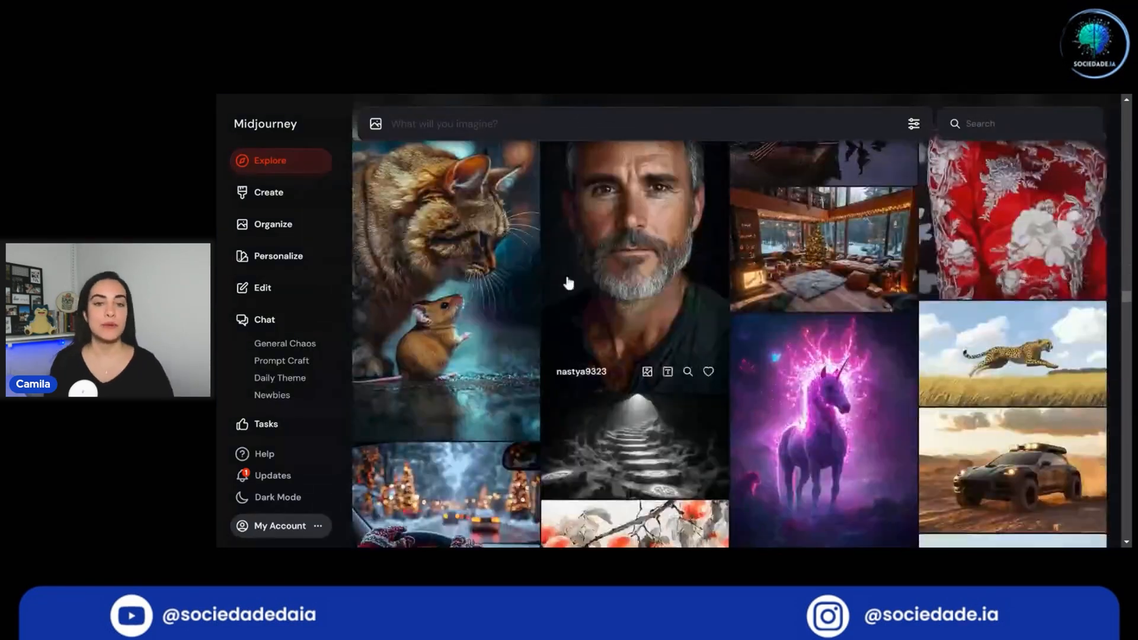
scroll(623, 282, "up", 2)
left_click(646, 320)
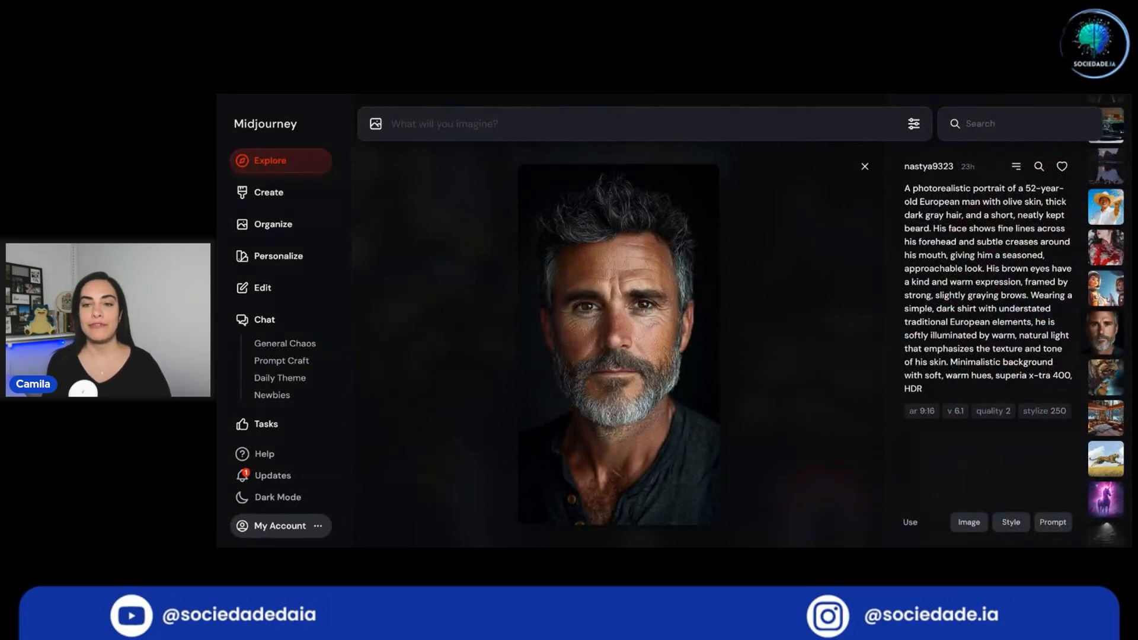
left_click_drag(913, 190, 1006, 189)
left_click(1006, 190)
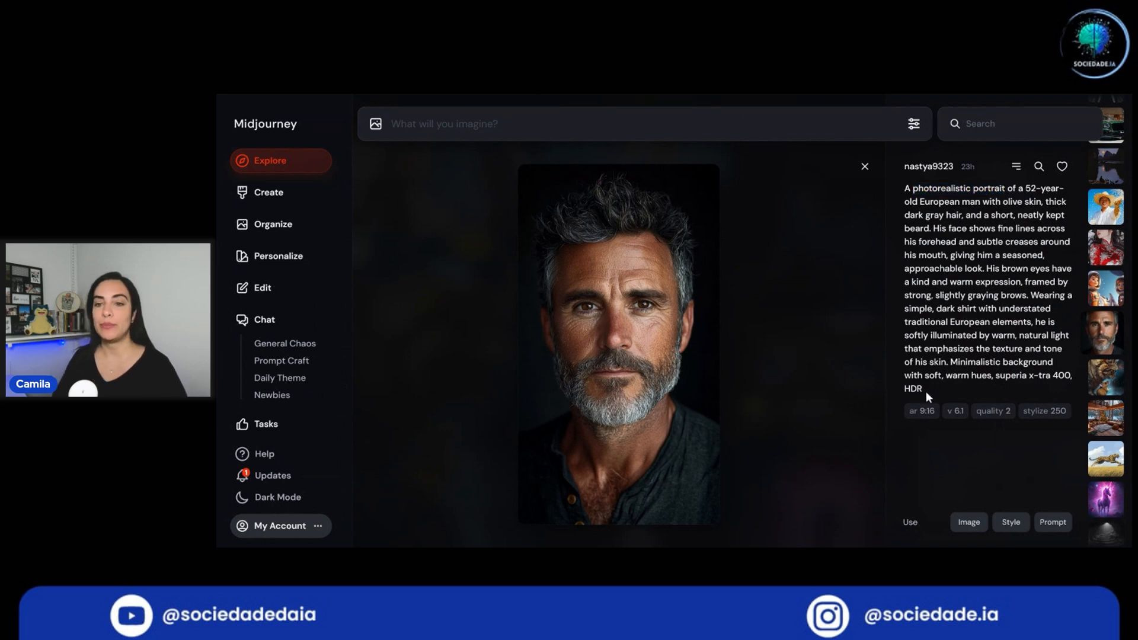
left_click_drag(994, 375, 1070, 376)
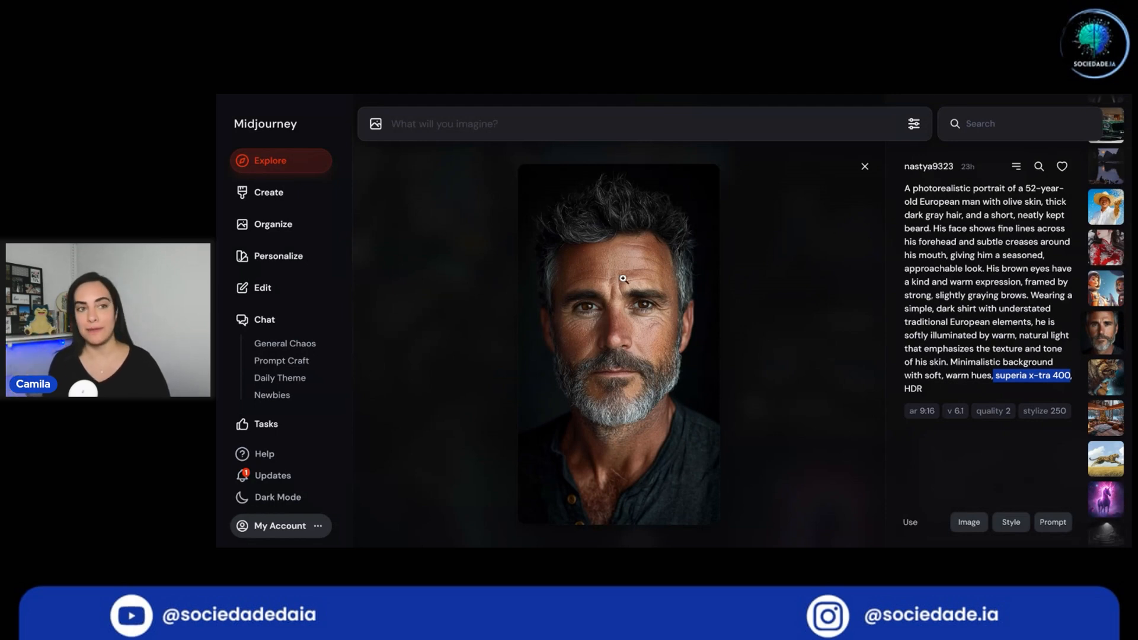
key("Escape")
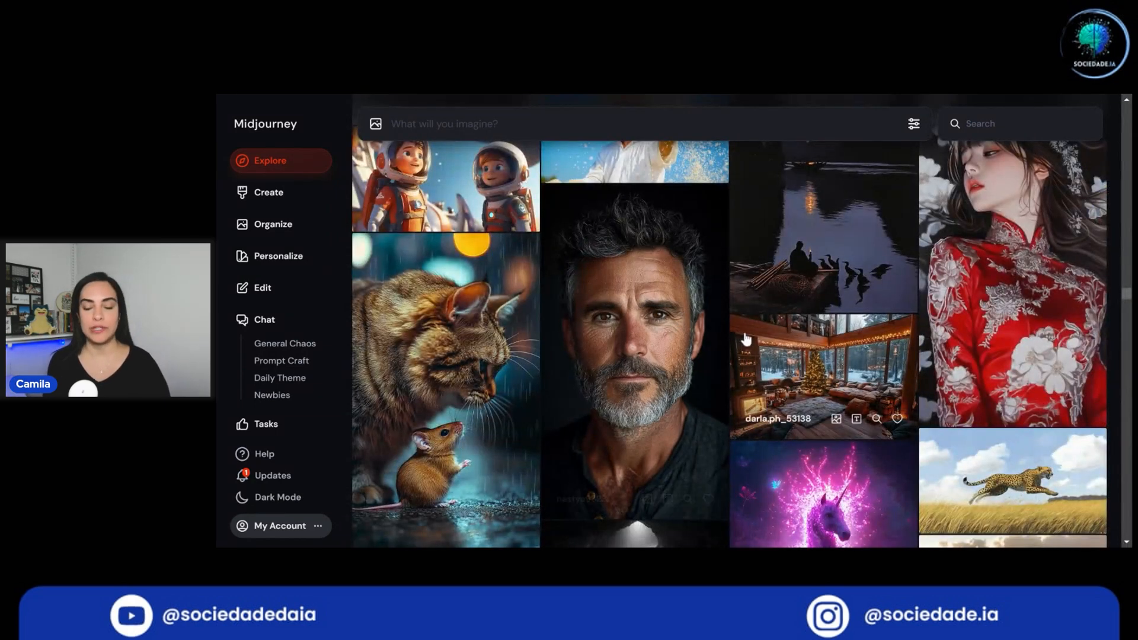
Step: Open the cozy winter interior with the lit Christmas tree, review its long prompt, and return to the start of the gallery
left_click(825, 380)
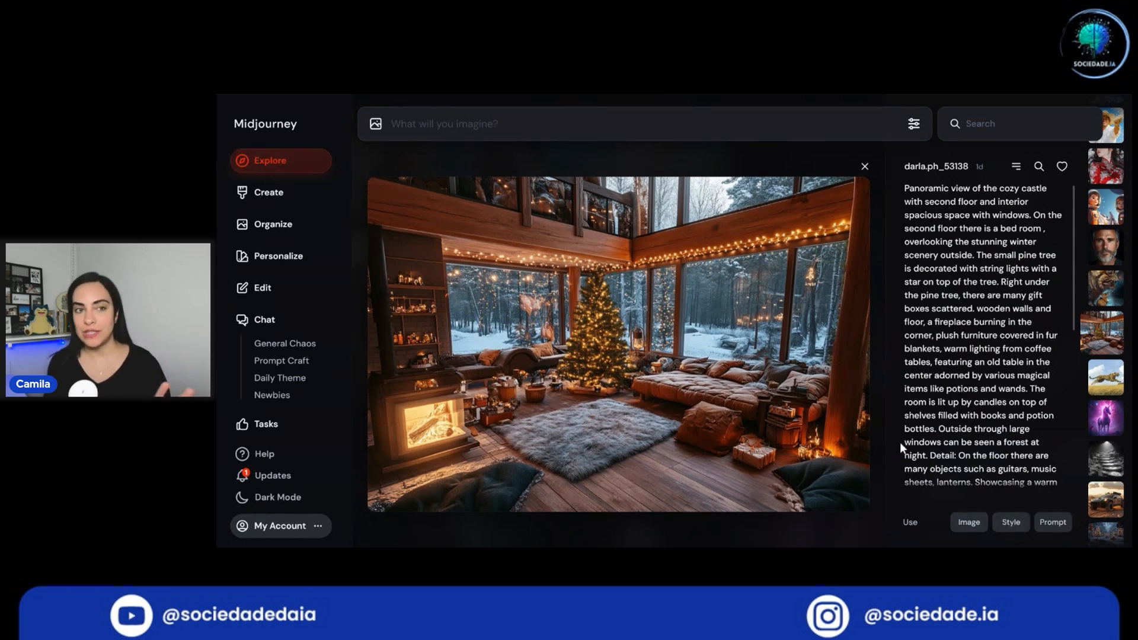
left_click(255, 96)
scroll(635, 388, "down", 6)
scroll(635, 393, "up", 6)
scroll(638, 399, "up", 15)
scroll(1001, 303, "up", 5)
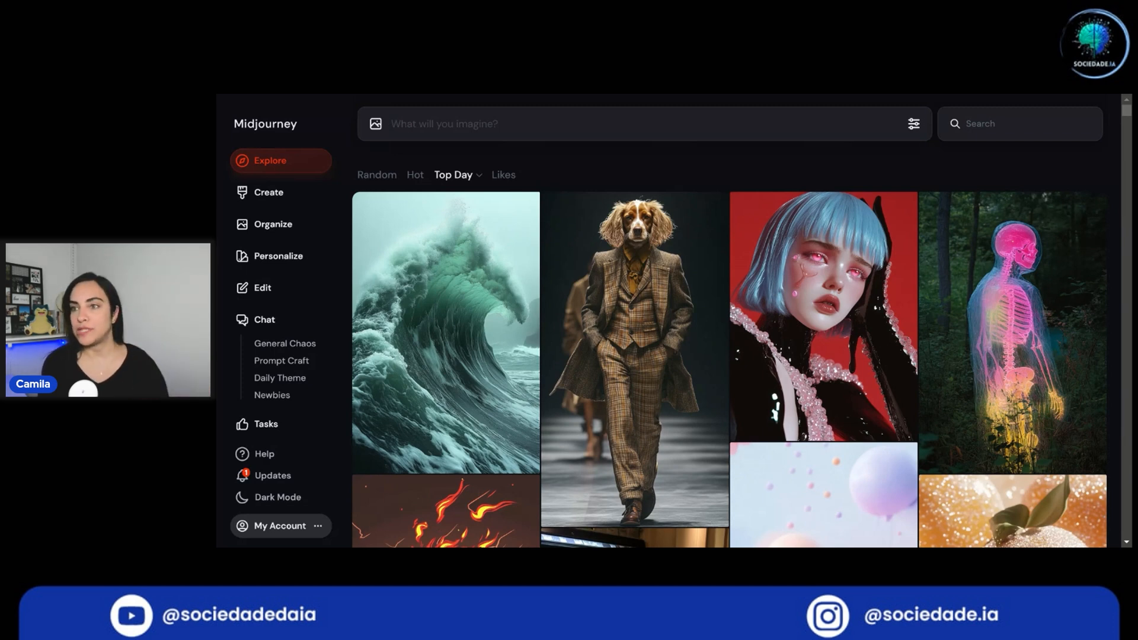
Step: Enter the image prompt "A photorealistic image of little white fluffy Maltese dog tilting their head"
type("A photorealistic image of little white fluffy Maltese dog tilting their head")
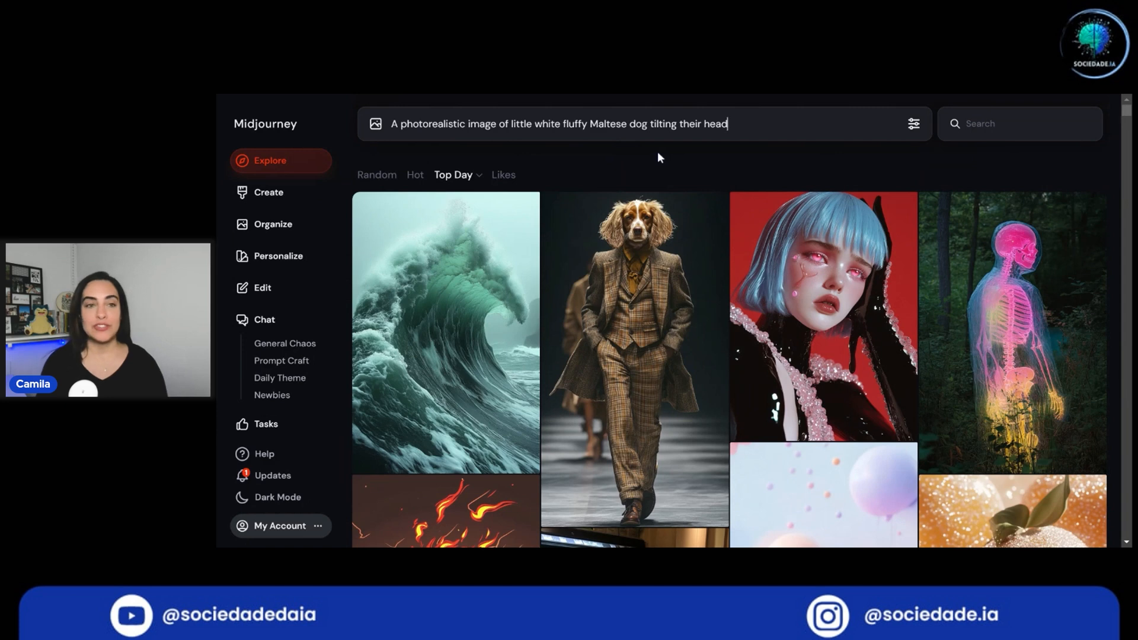
double_click(433, 124)
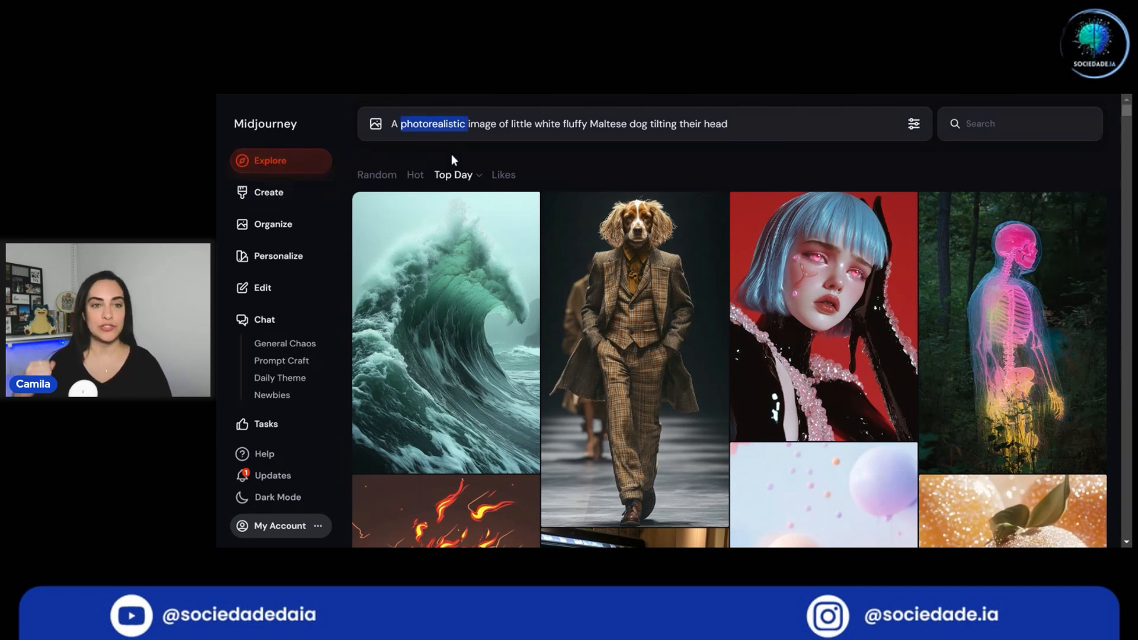
left_click(511, 124)
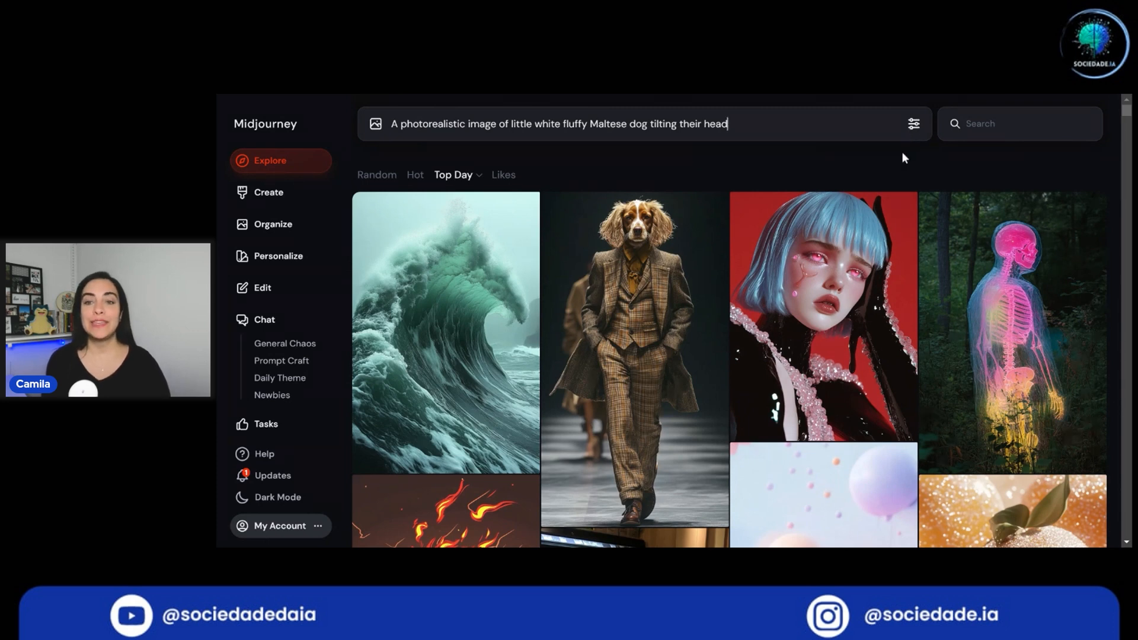
Step: Set the image size to Square with a 1:1 ratio in the generation settings
left_click(913, 124)
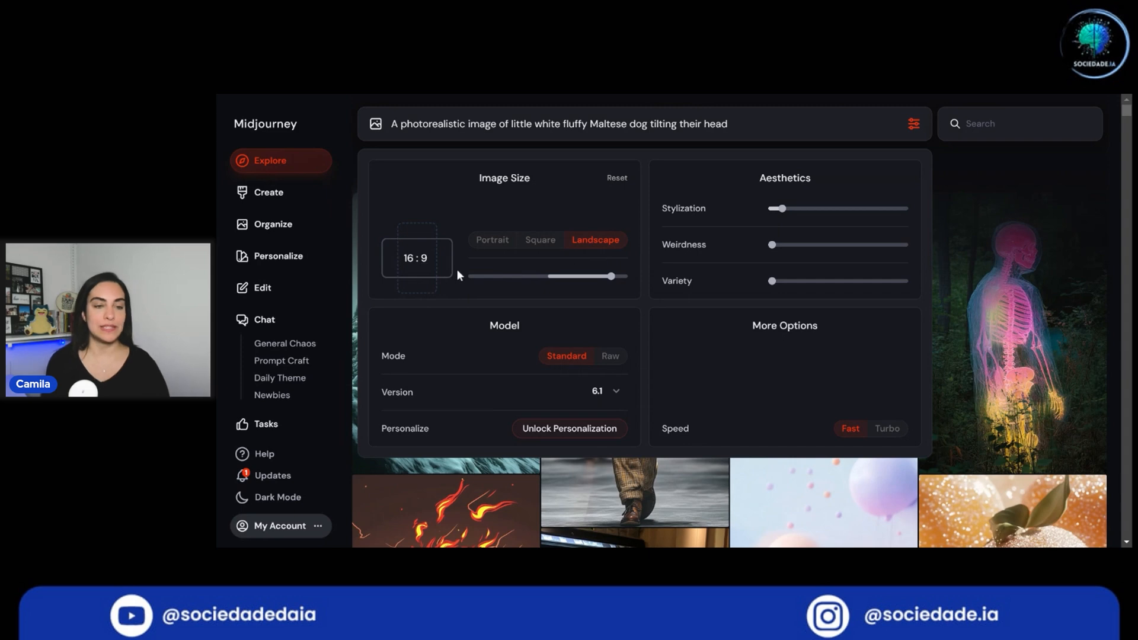
left_click(538, 248)
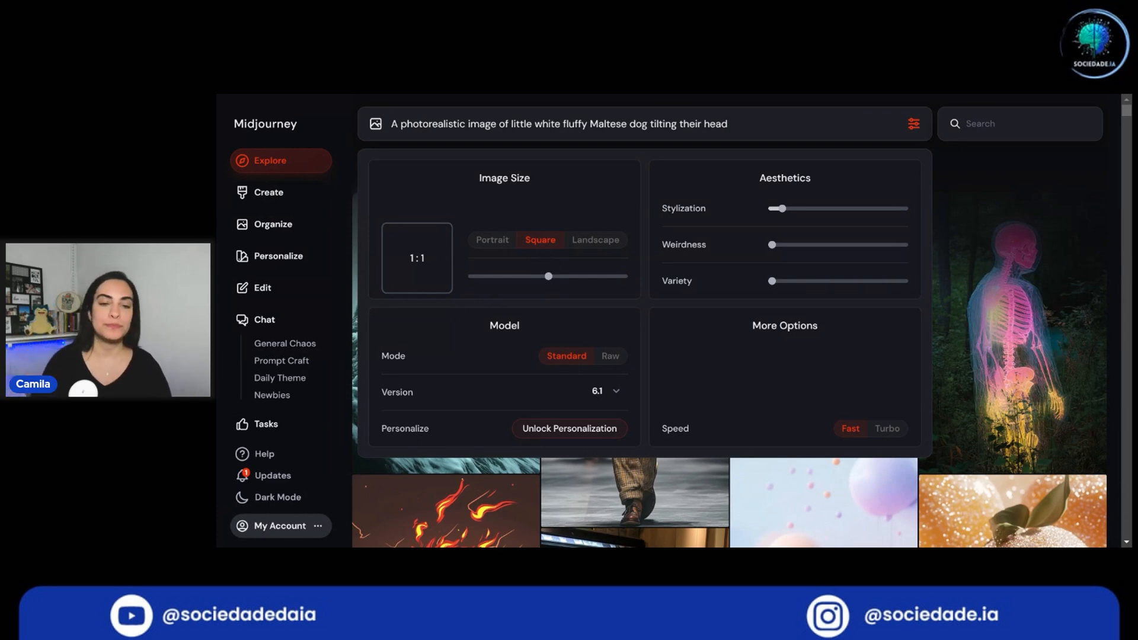
mouse_move(547, 273)
left_mouse_down()
mouse_move(500, 276)
mouse_move(583, 277)
mouse_move(548, 276)
left_mouse_up()
Step: Examine the explanations of the Stylization, Weirdness and Variety aesthetics settings
mouse_move(807, 221)
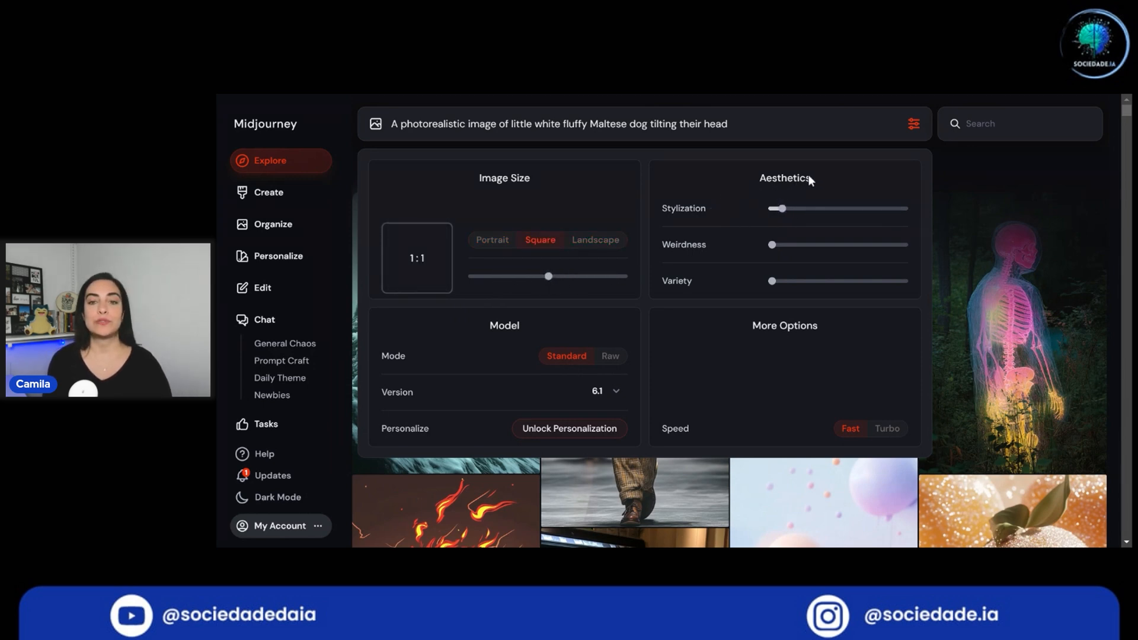
mouse_move(713, 217)
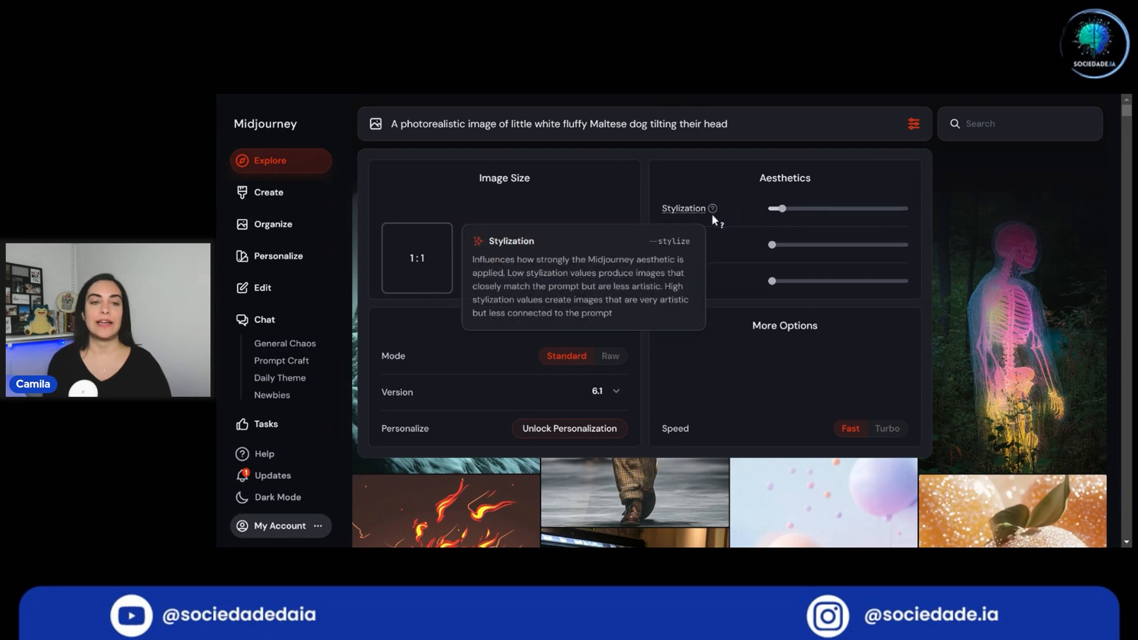
mouse_move(711, 248)
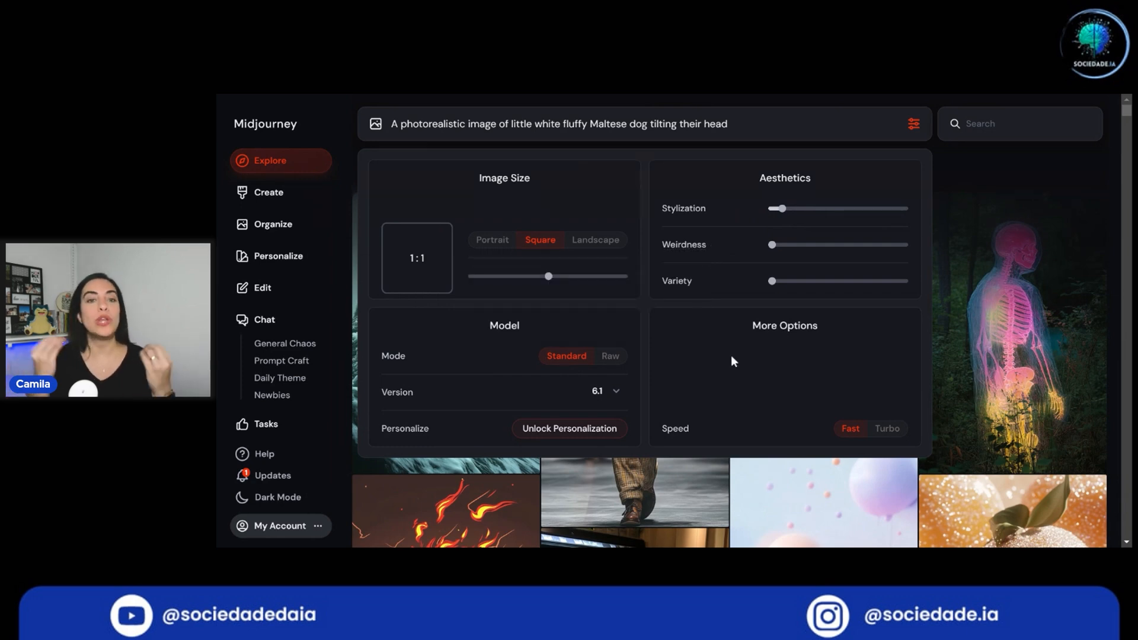
mouse_move(700, 281)
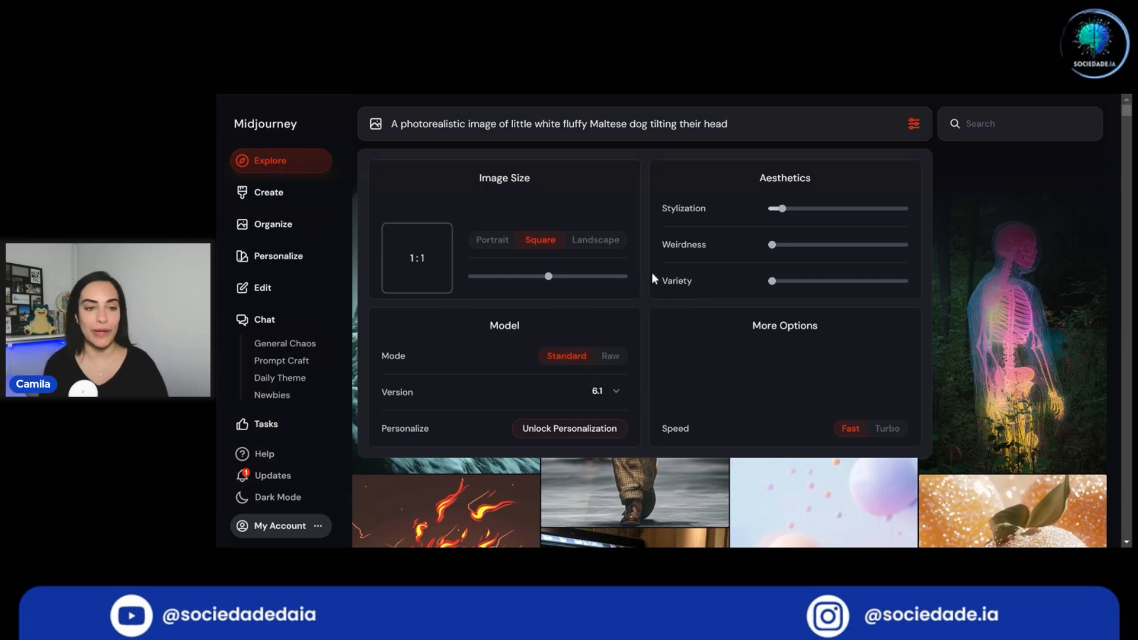
Step: Choose model version 6.1 and submit the Maltese dog prompt for generation
left_click(599, 393)
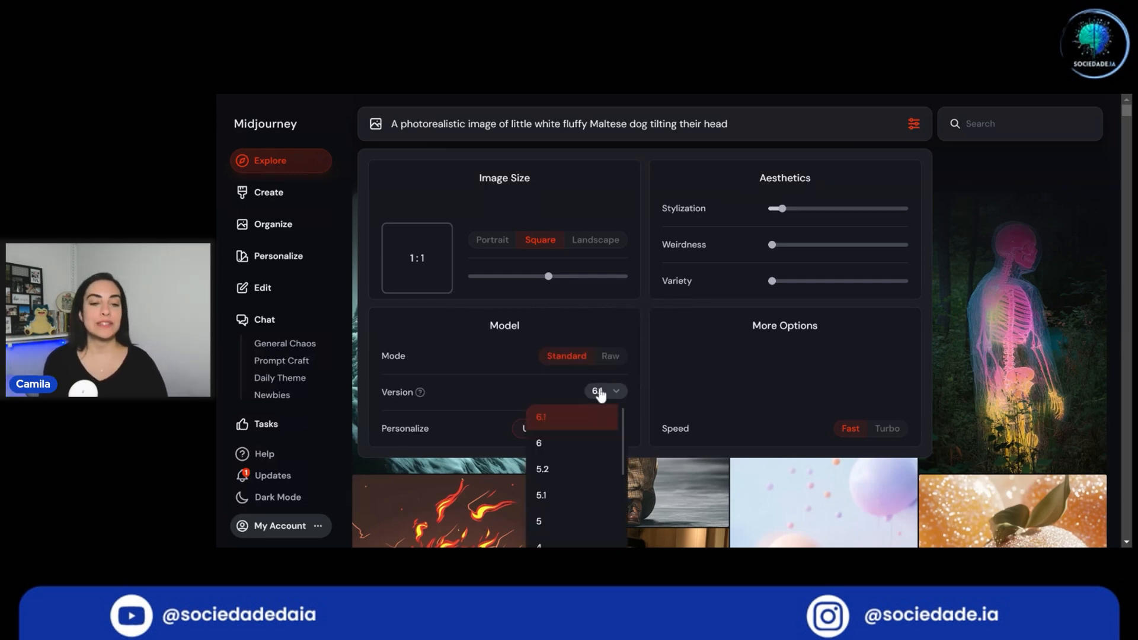
left_click(578, 421)
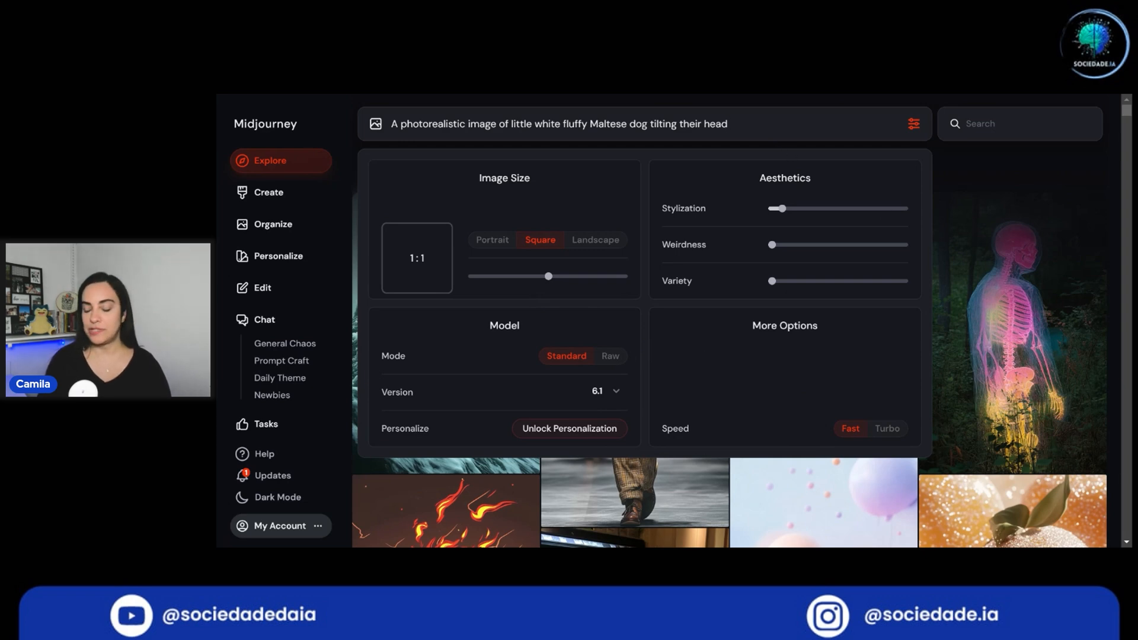
key("Return")
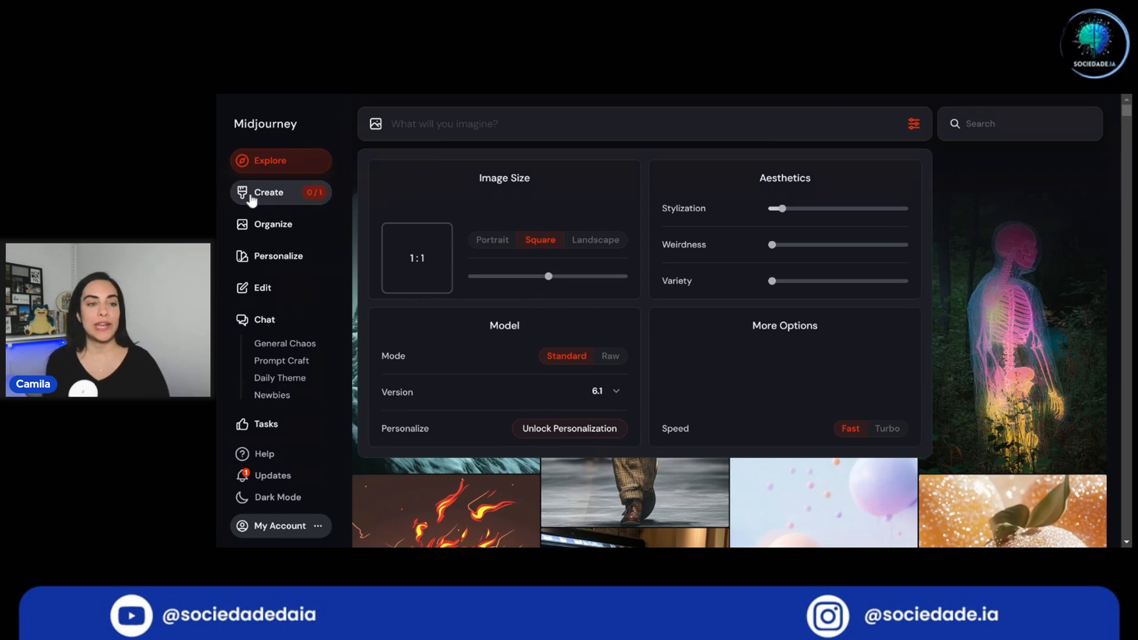
Step: Open the Create page, browse the earlier generations, and examine the new Maltese dog images with their variation options
left_click(278, 199)
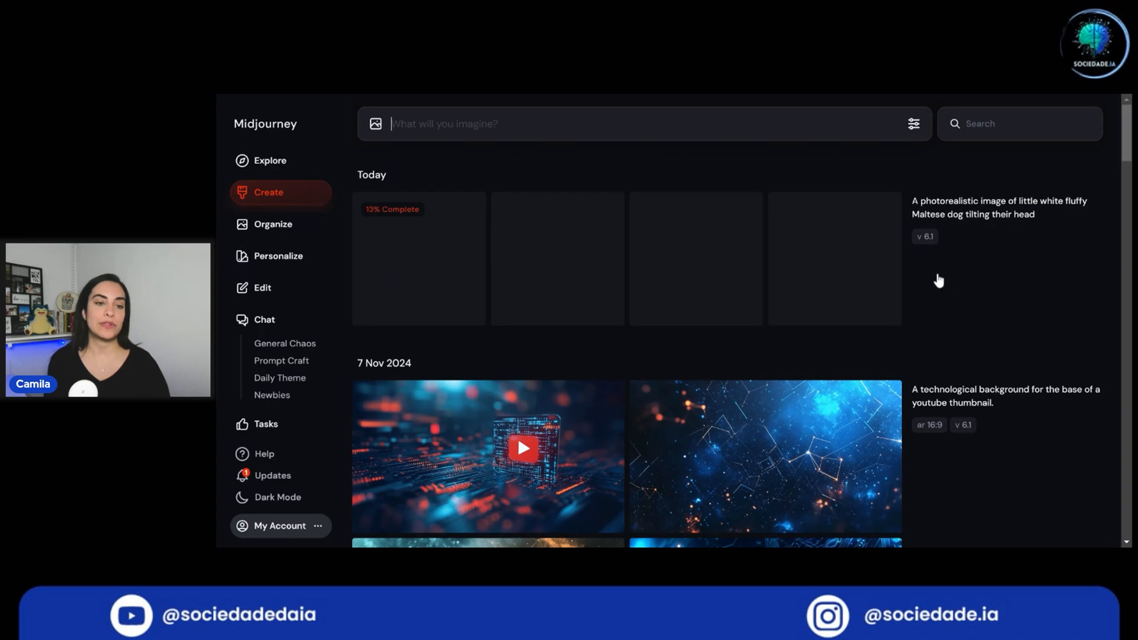
scroll(950, 283, "down", 10)
scroll(949, 280, "down", 5)
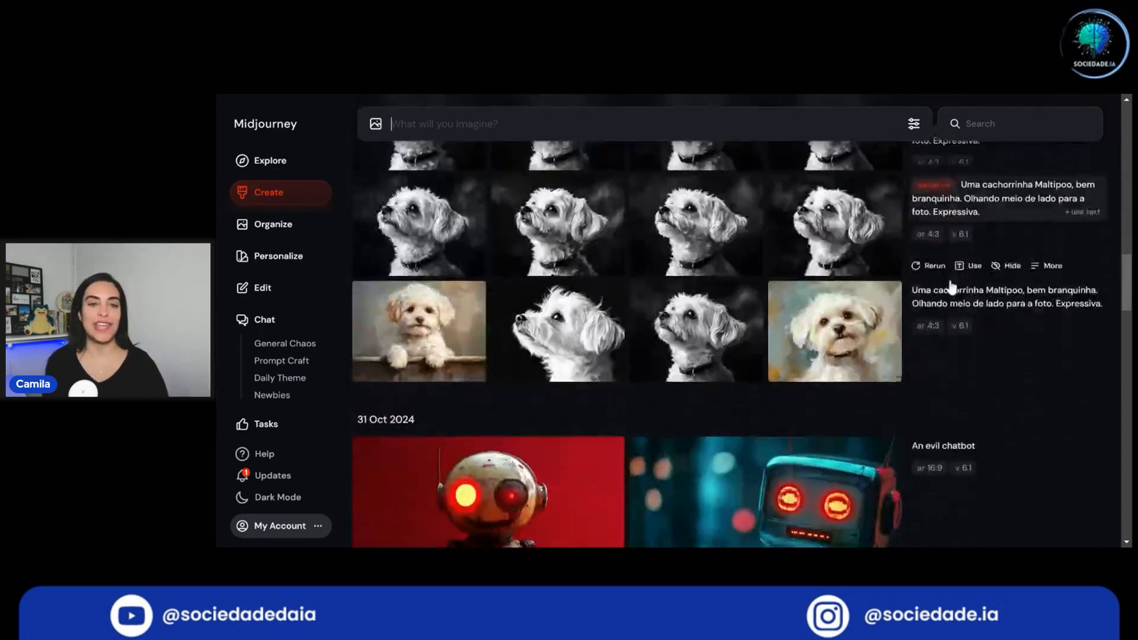
scroll(949, 280, "up", 5)
scroll(557, 477, "down", 8)
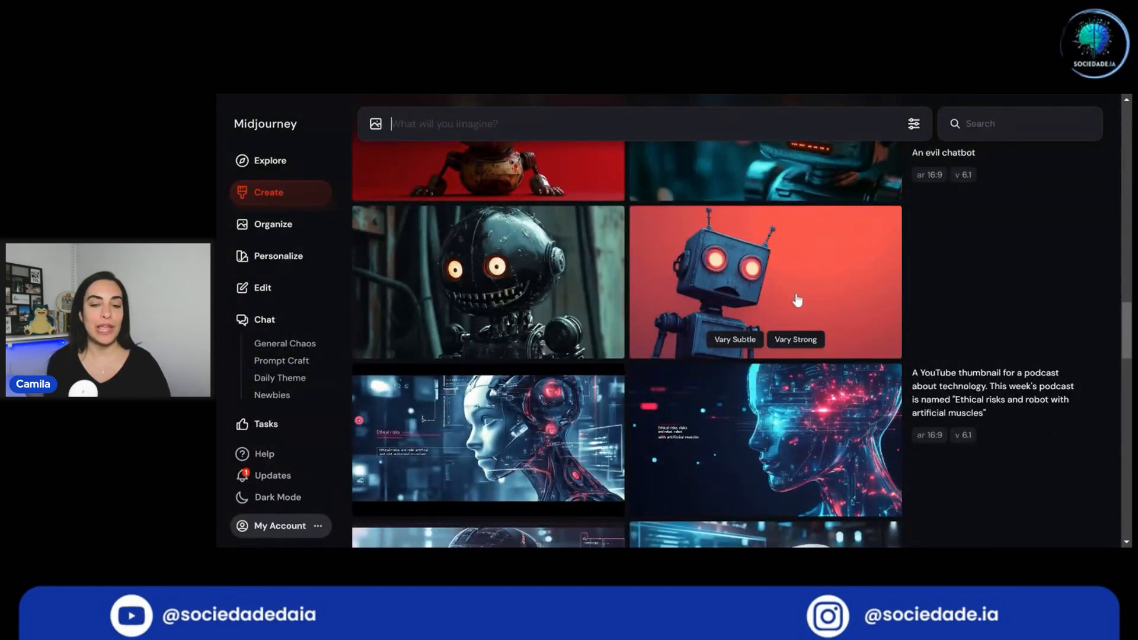
scroll(811, 296, "down", 5)
scroll(814, 332, "up", 6)
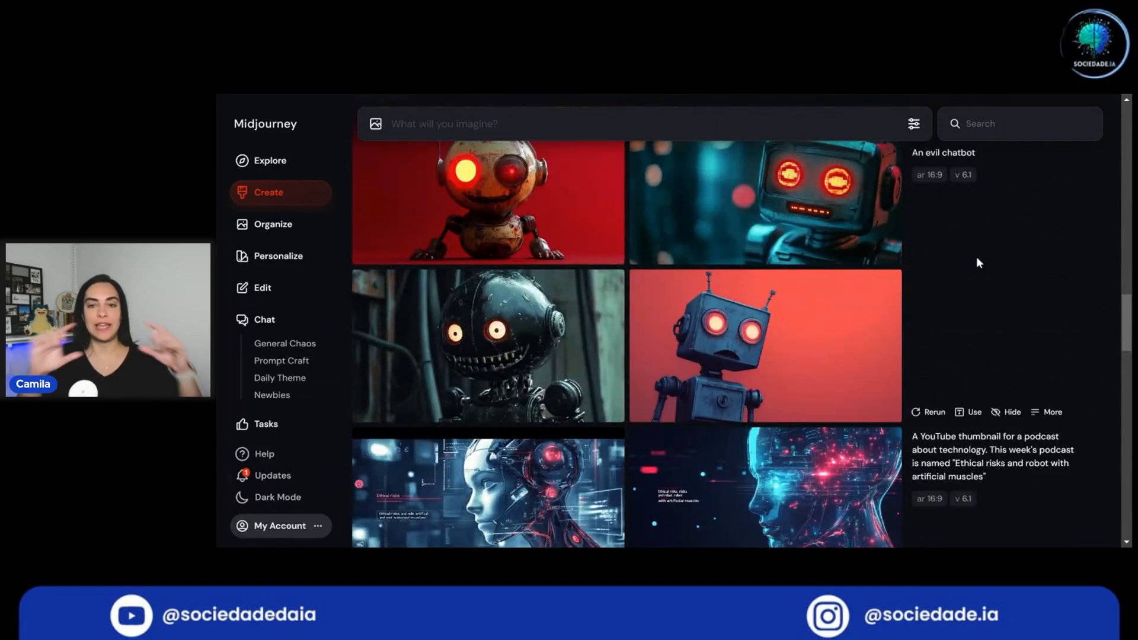
scroll(720, 296, "up", 6)
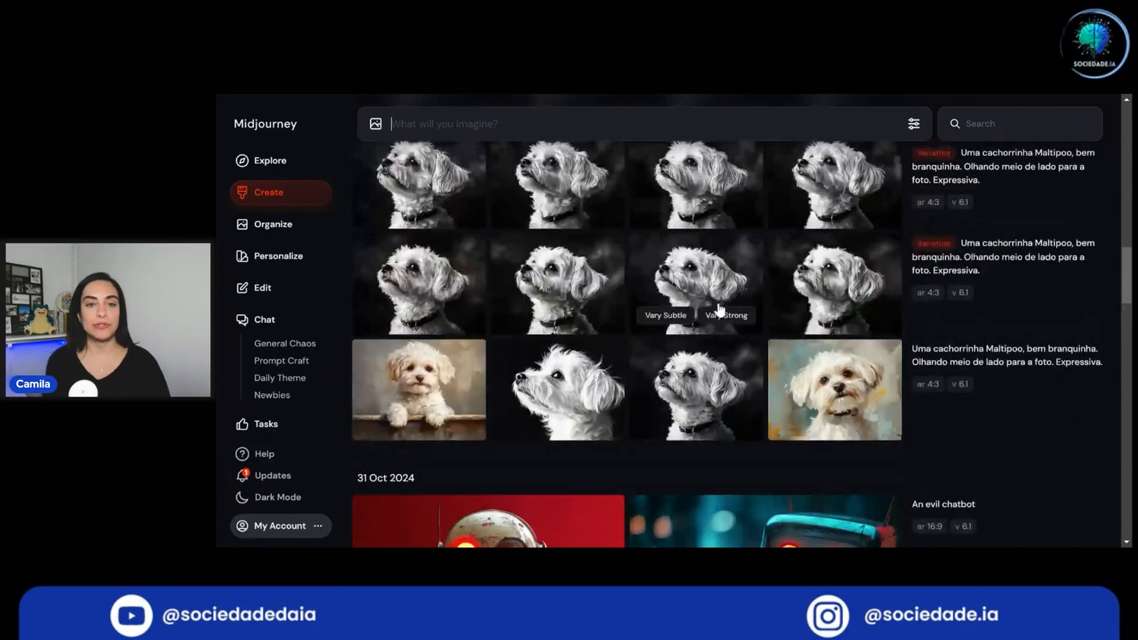
scroll(720, 310, "up", 15)
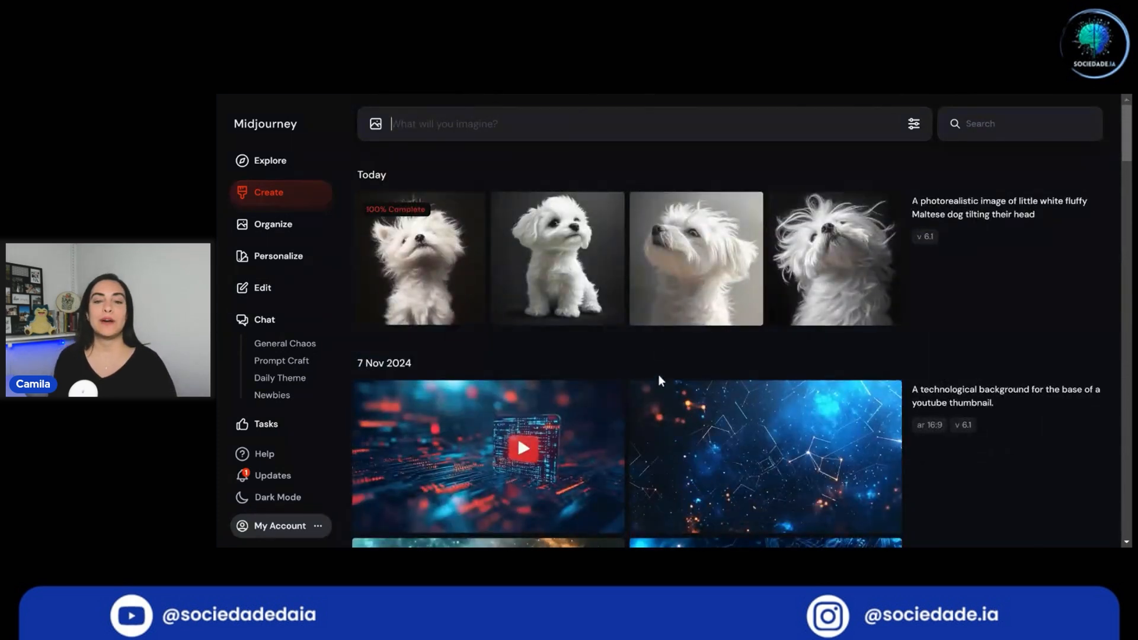
mouse_move(952, 319)
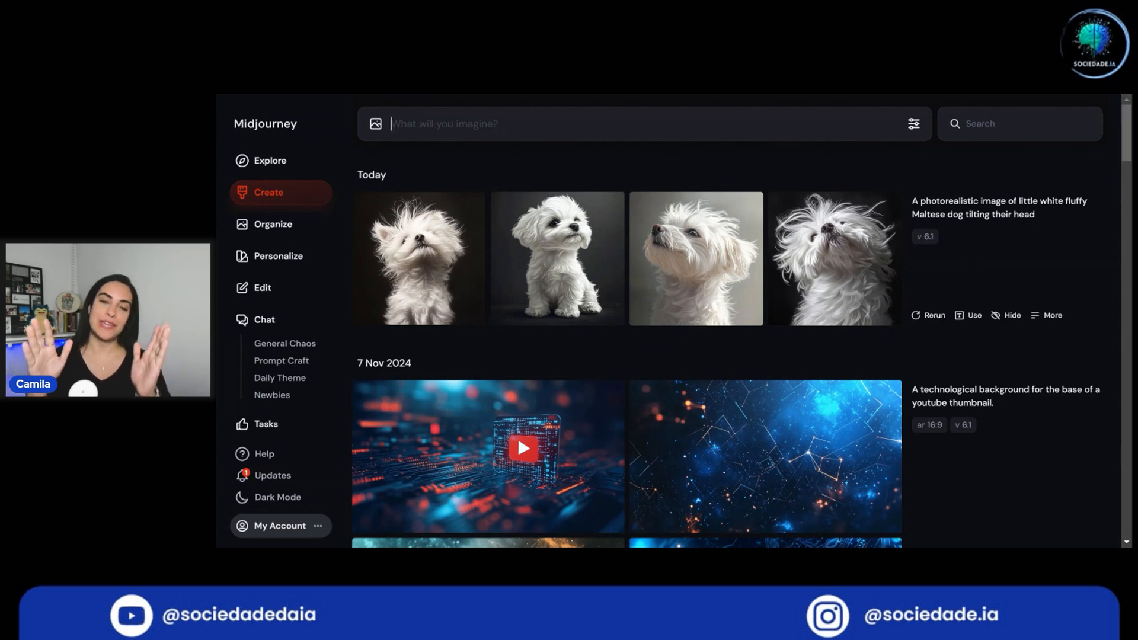
mouse_move(391, 297)
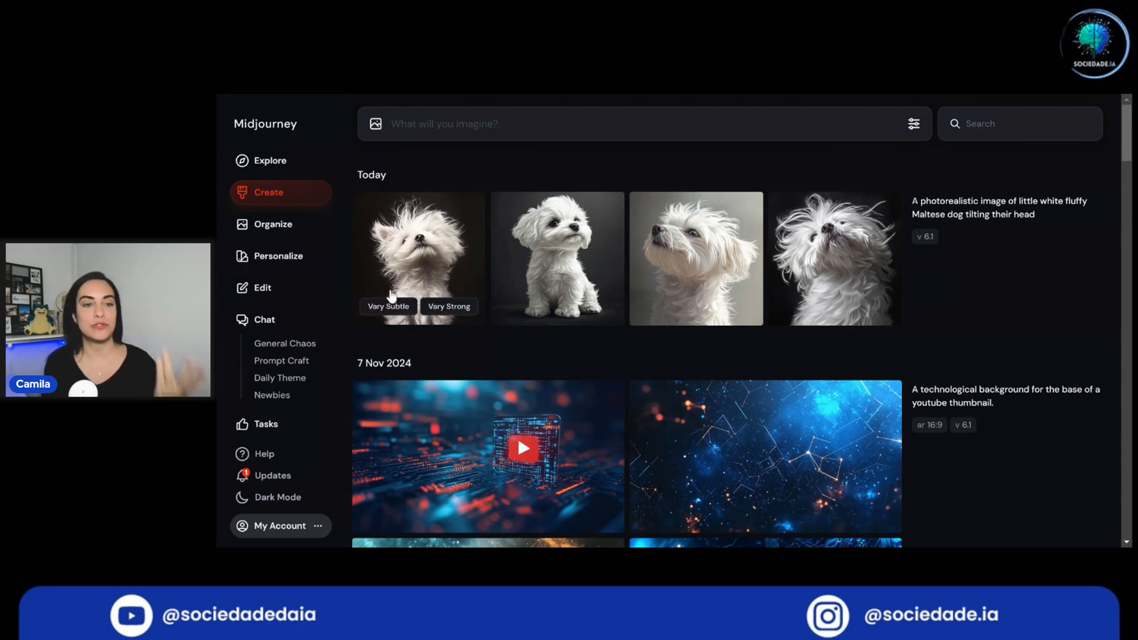
Step: Enlarge the sitting Maltese image, compare it with the neighbouring result, and examine its download, Vary and Upscale options
mouse_move(565, 285)
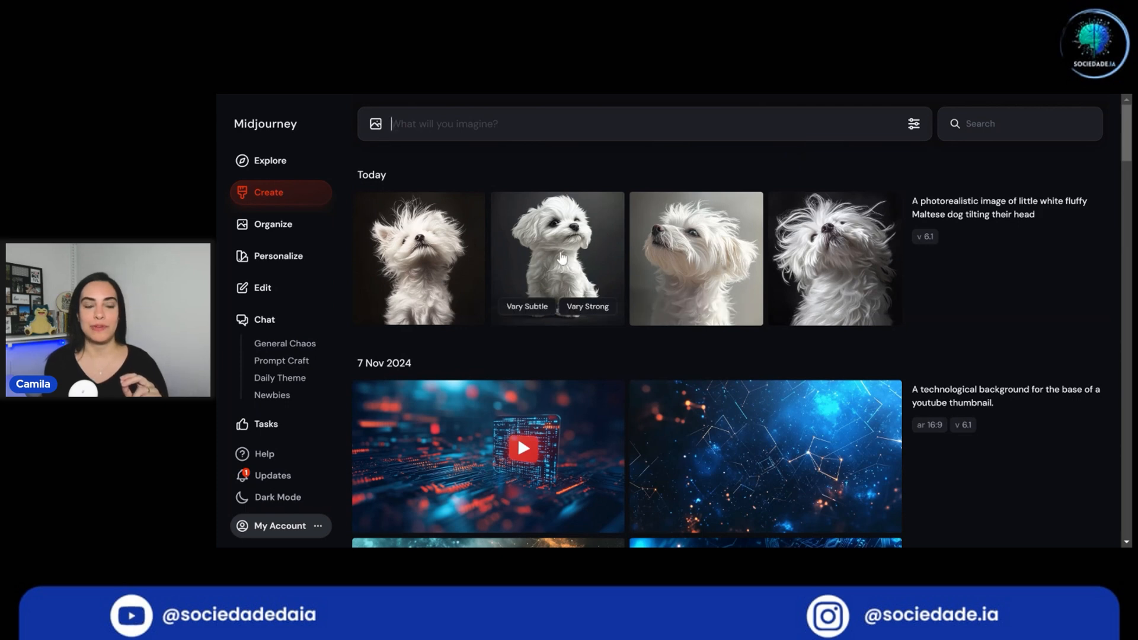
left_click(562, 258)
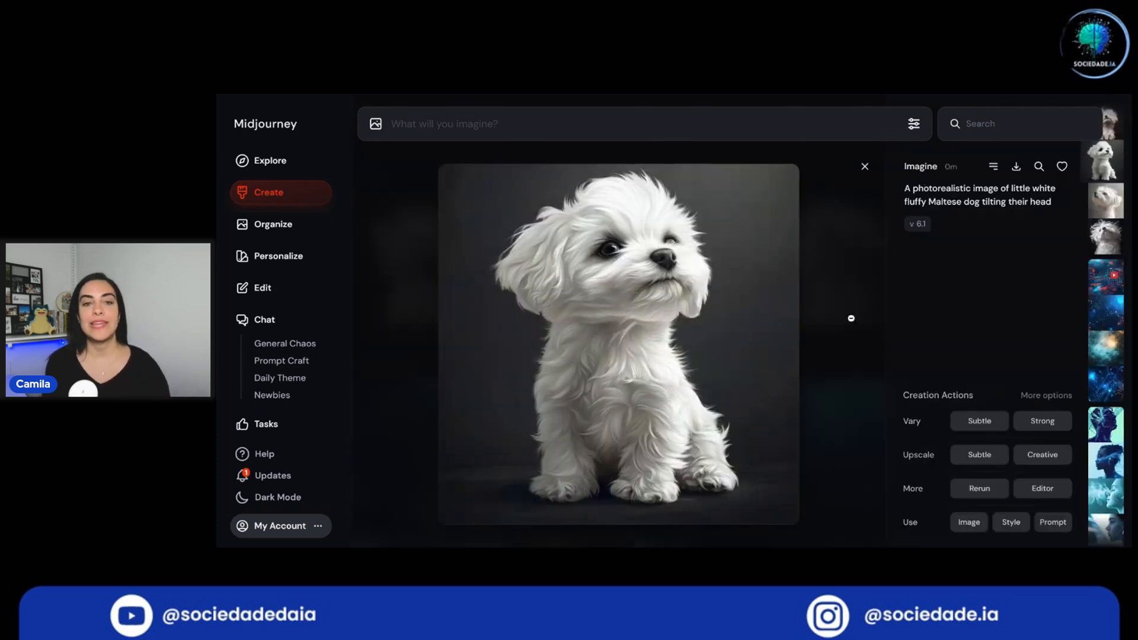
scroll(937, 255, "down", 1)
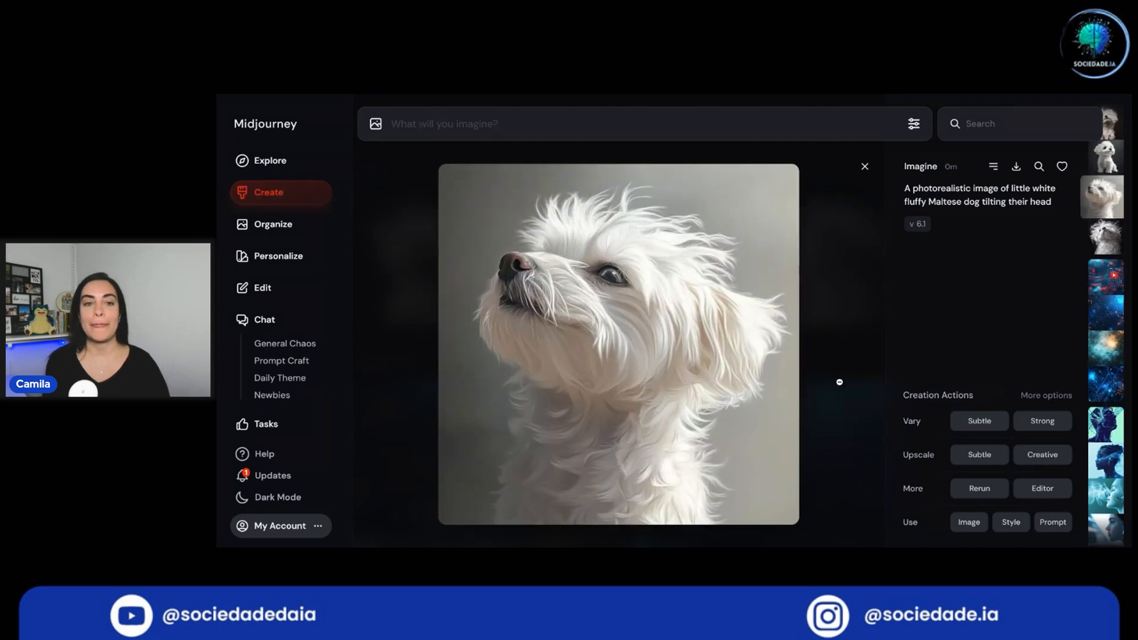
scroll(839, 382, "up", 1)
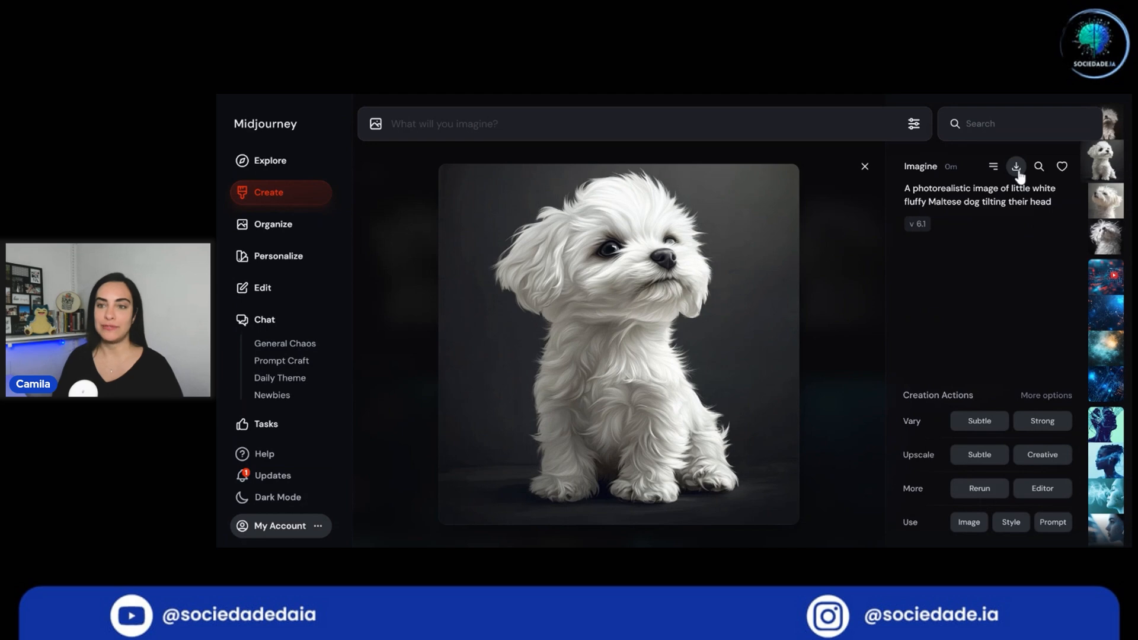
mouse_move(923, 423)
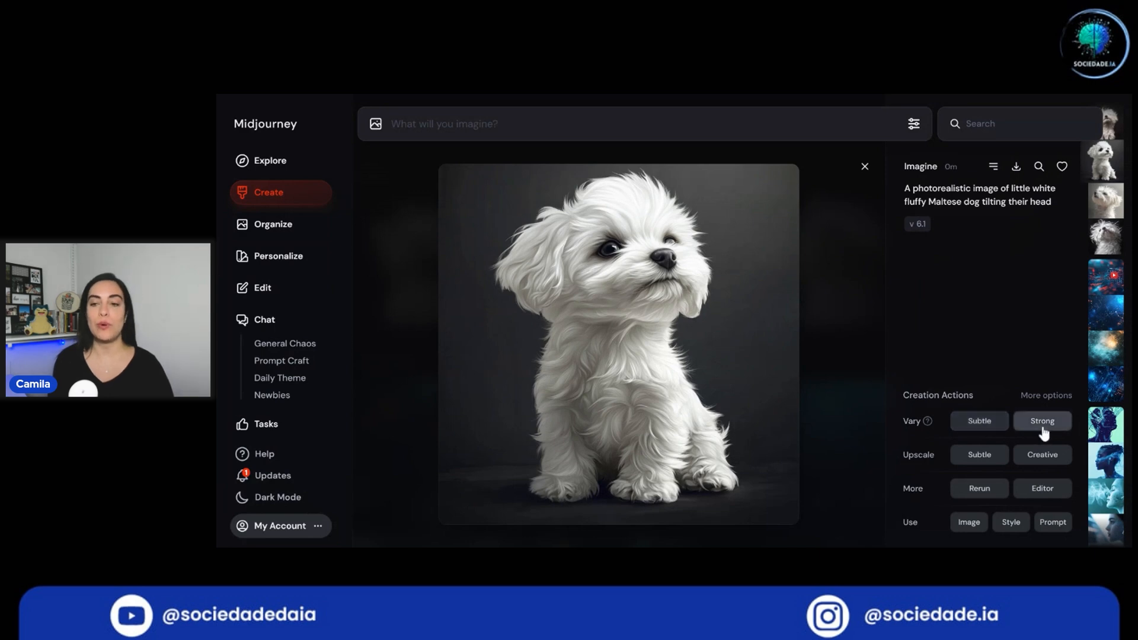
mouse_move(934, 460)
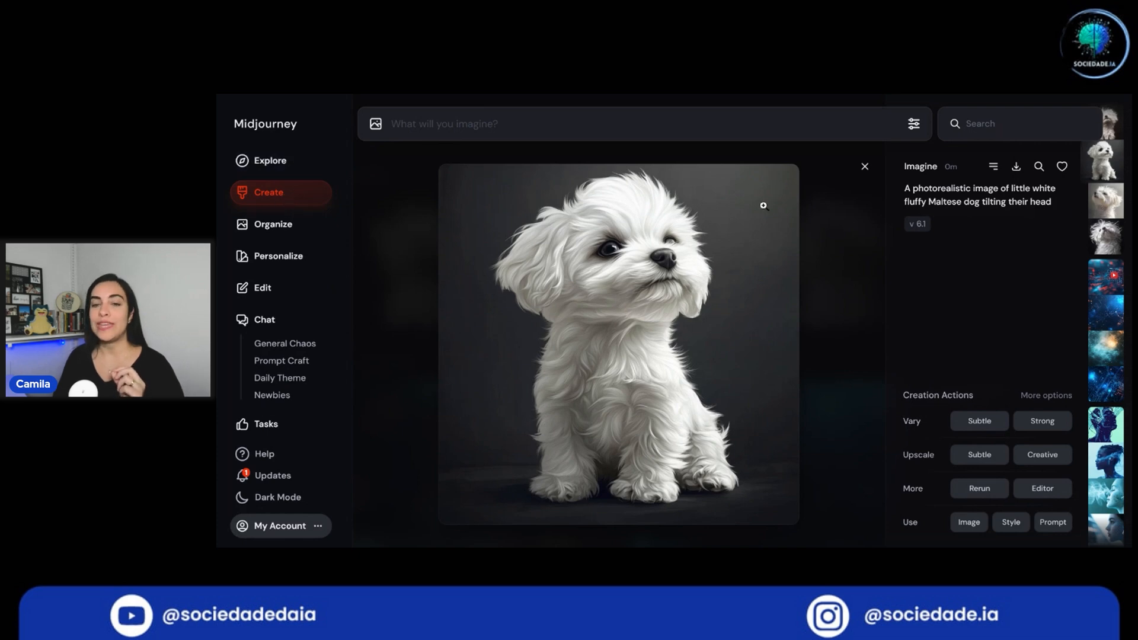
Step: On the Explore page, open the generation settings and enter the prompt "A photorealistic image of little white fluffy Maltese dog tilting their head"
left_click(270, 160)
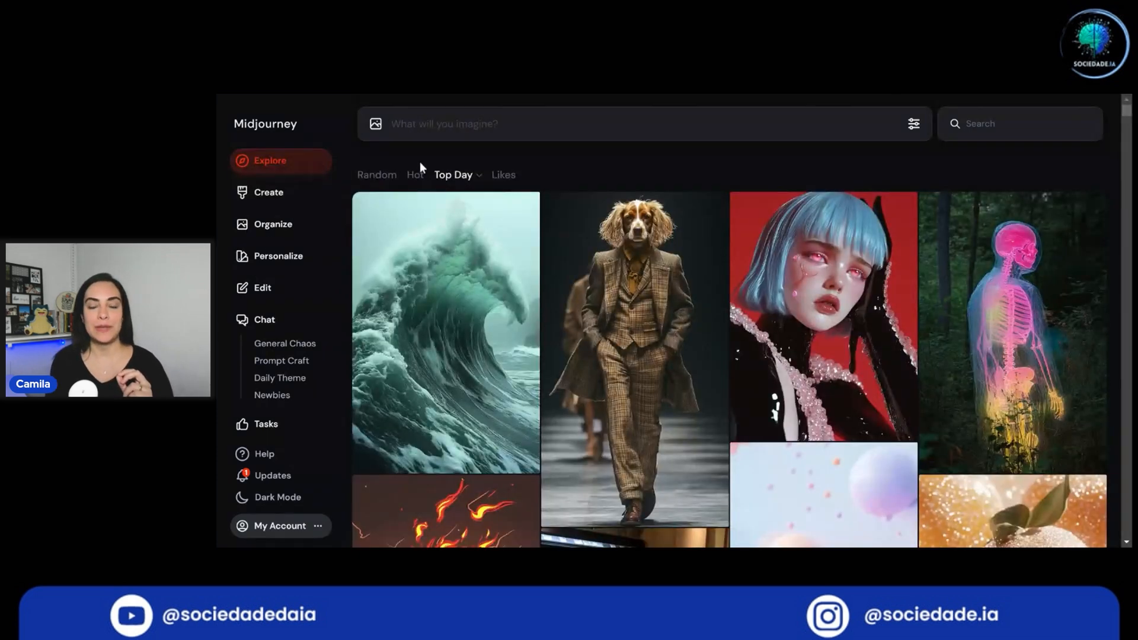
left_click(914, 126)
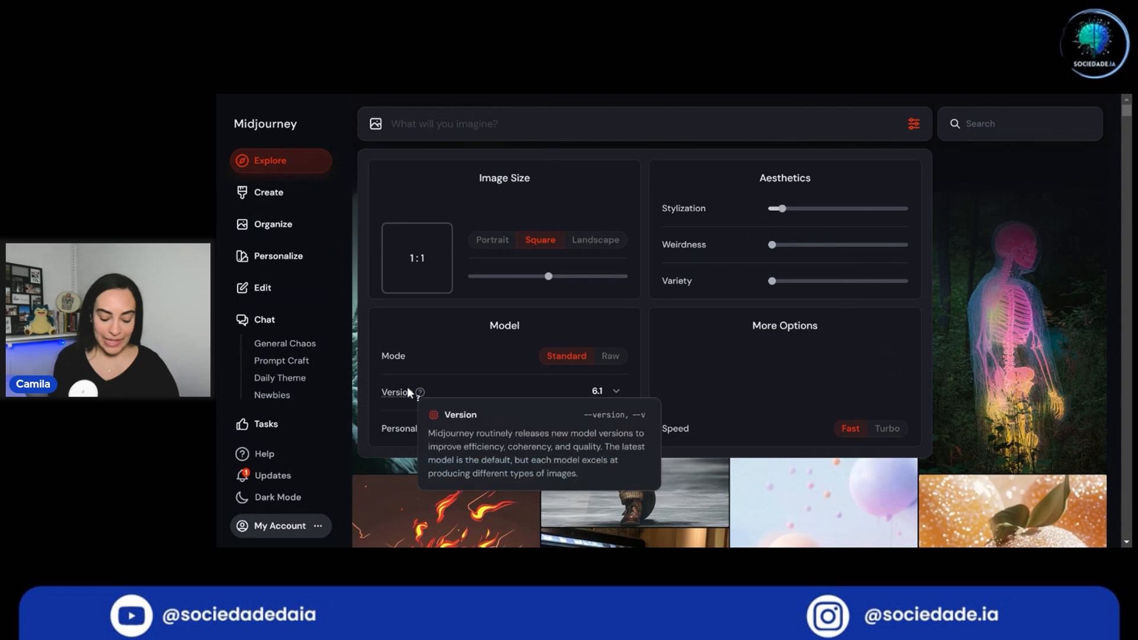
type("A photorealistic image of little white fluffy Maltese dog tilting their head.")
key("BackSpace")
Step: Set Weirdness to 1500 and Variety to 40, and submit the Maltese dog prompt
left_click_drag(773, 250, 838, 248)
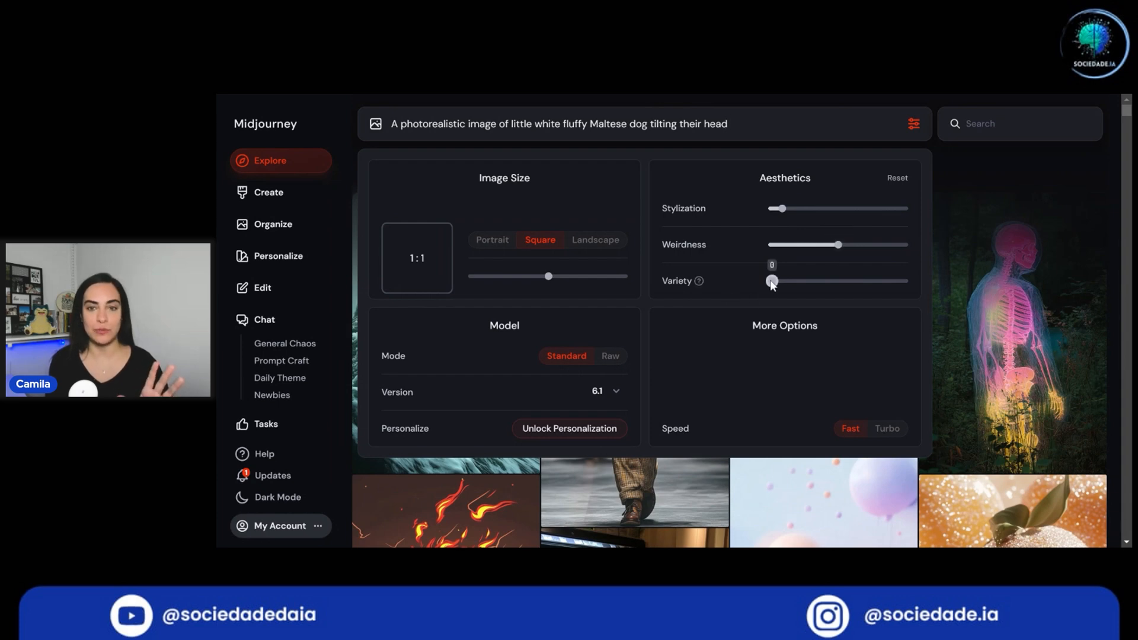
left_click_drag(772, 281, 824, 281)
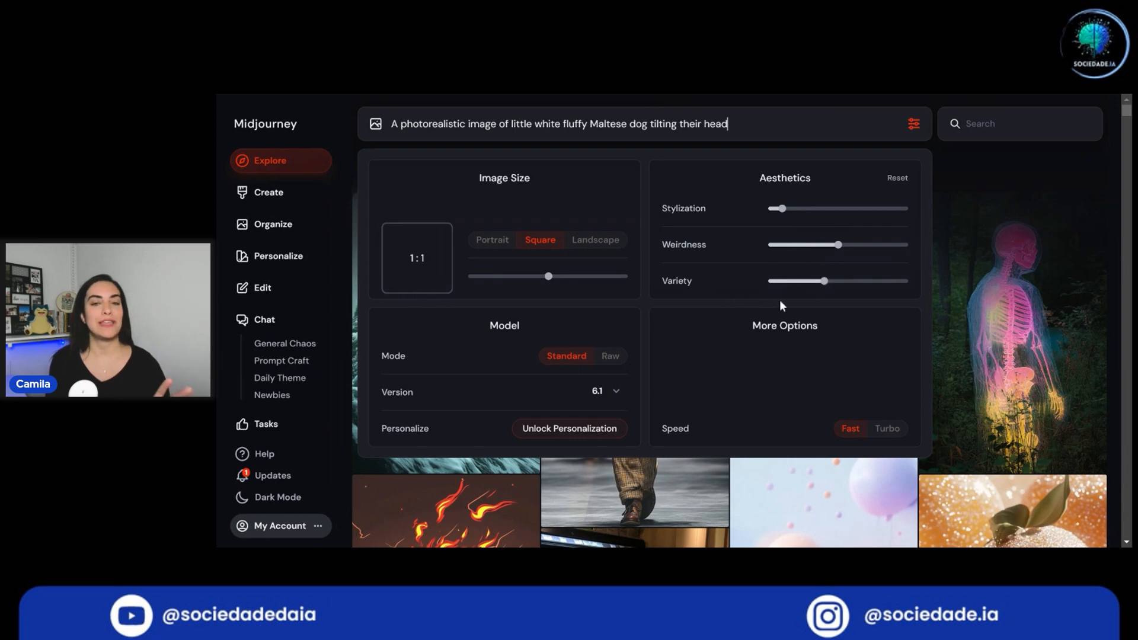
key("Return")
Step: Open the Create page and examine enlarged views of the new images: the large-eared dog, the dog on the wooden table and the collared dog
left_click(295, 199)
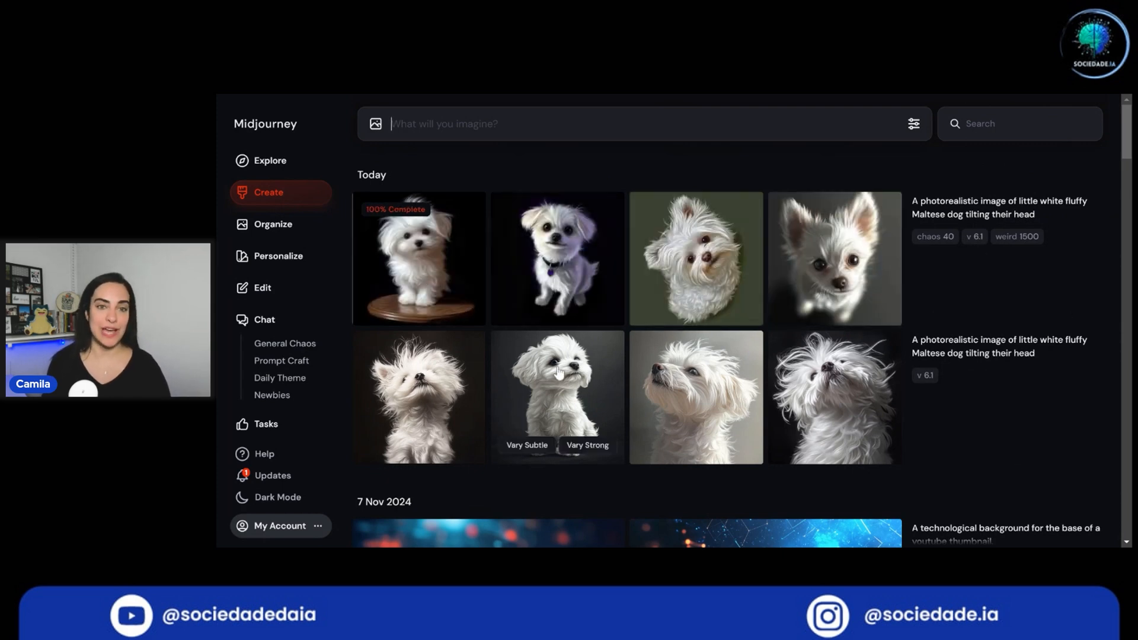
left_click(833, 257)
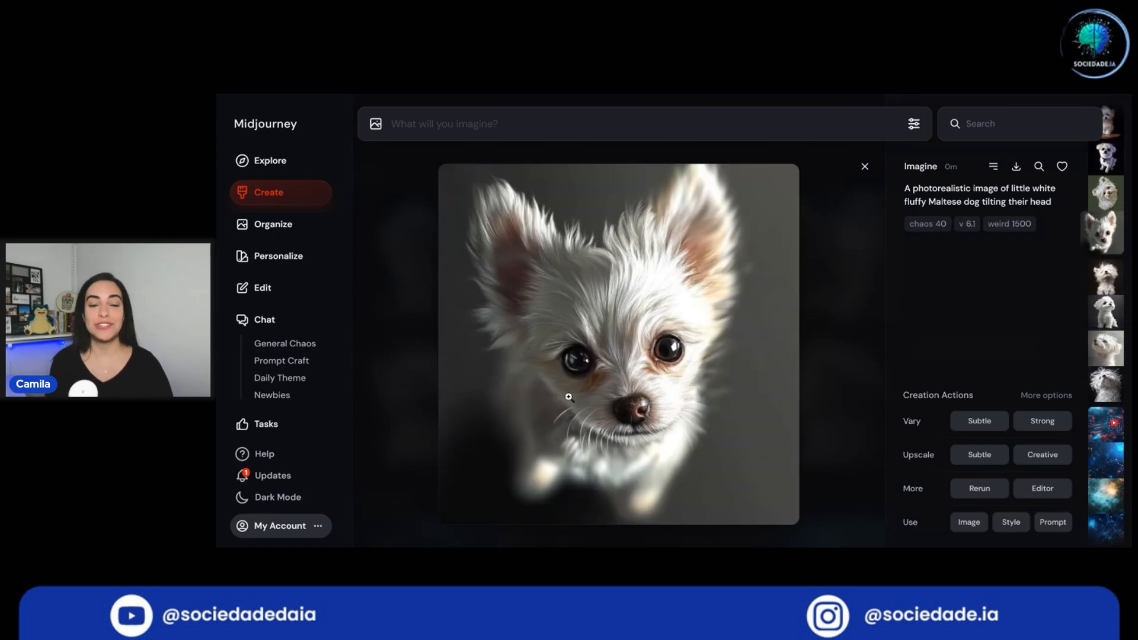
left_click(265, 92)
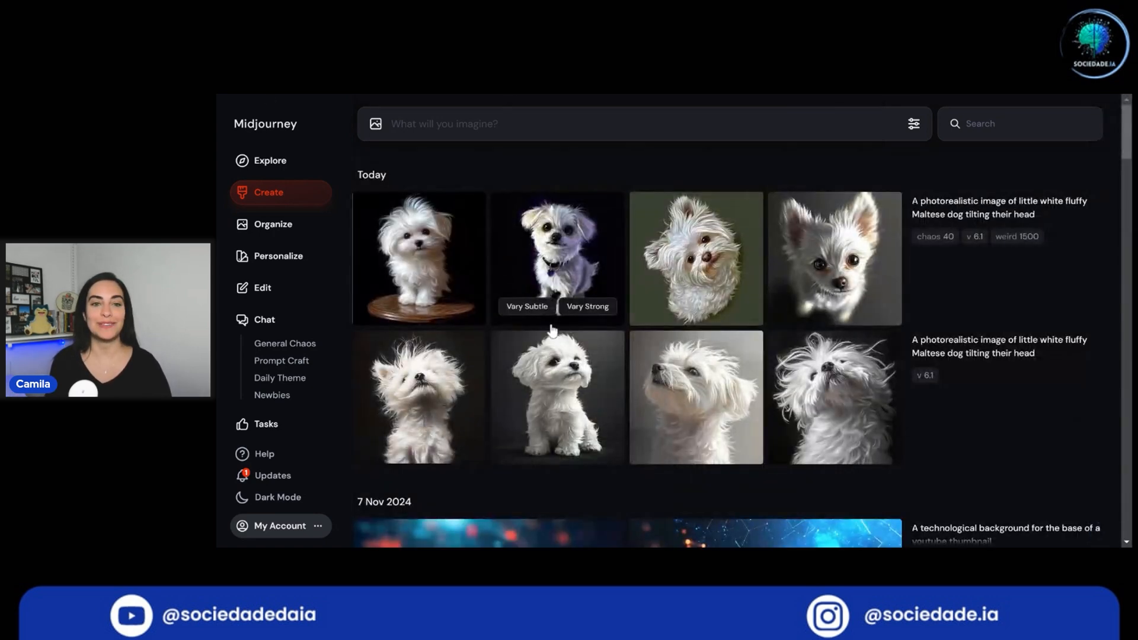
left_click(446, 249)
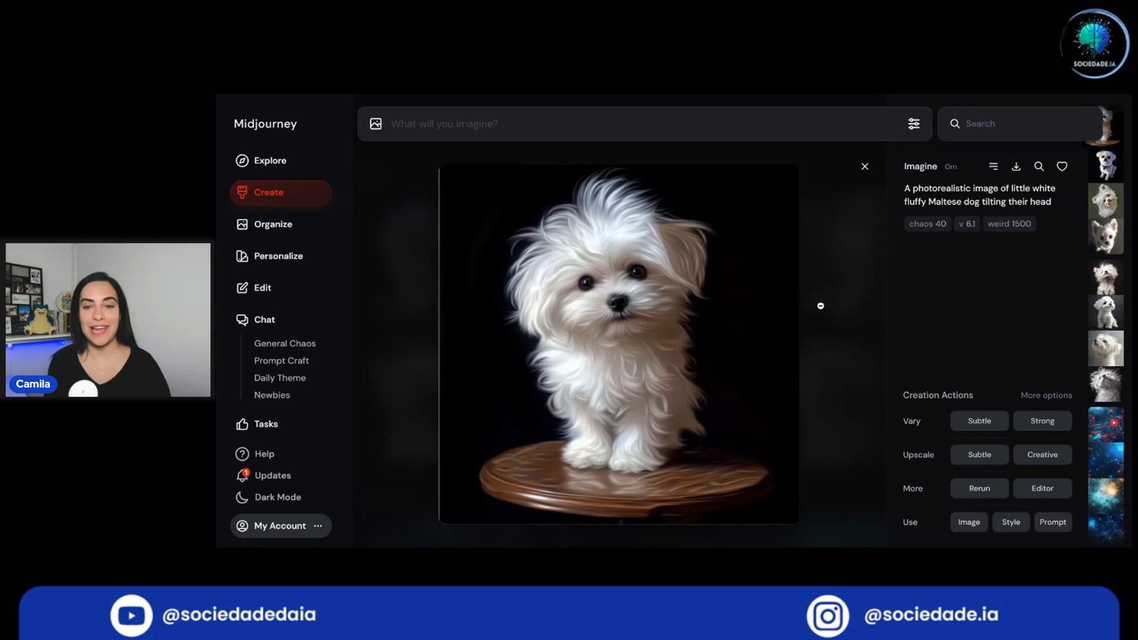
left_click(861, 290)
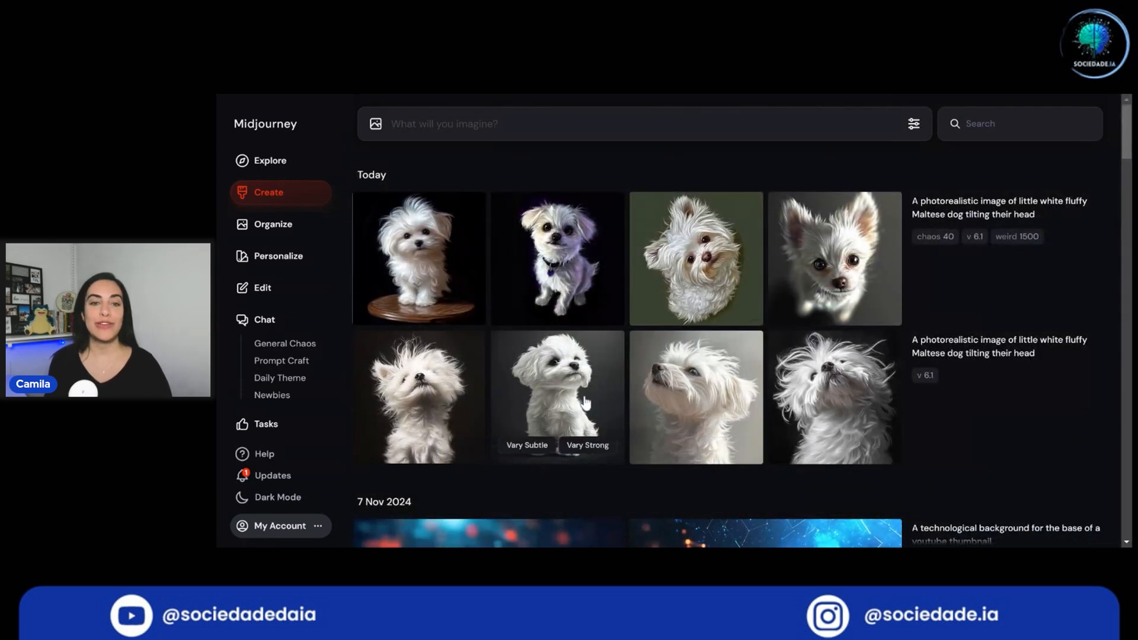
left_click(588, 259)
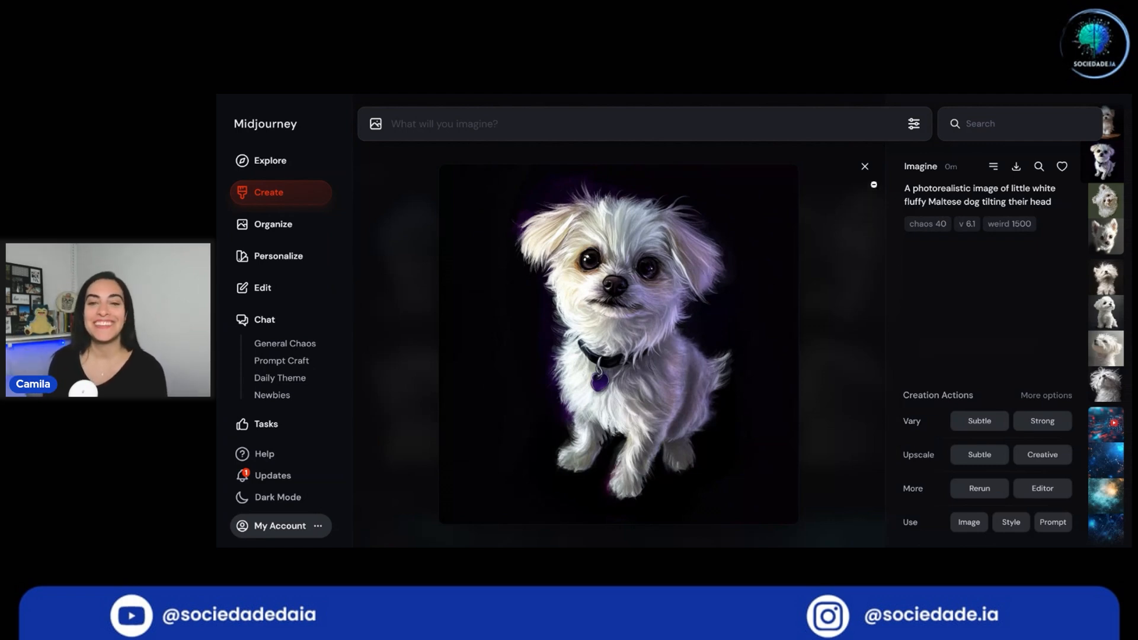
left_click(865, 166)
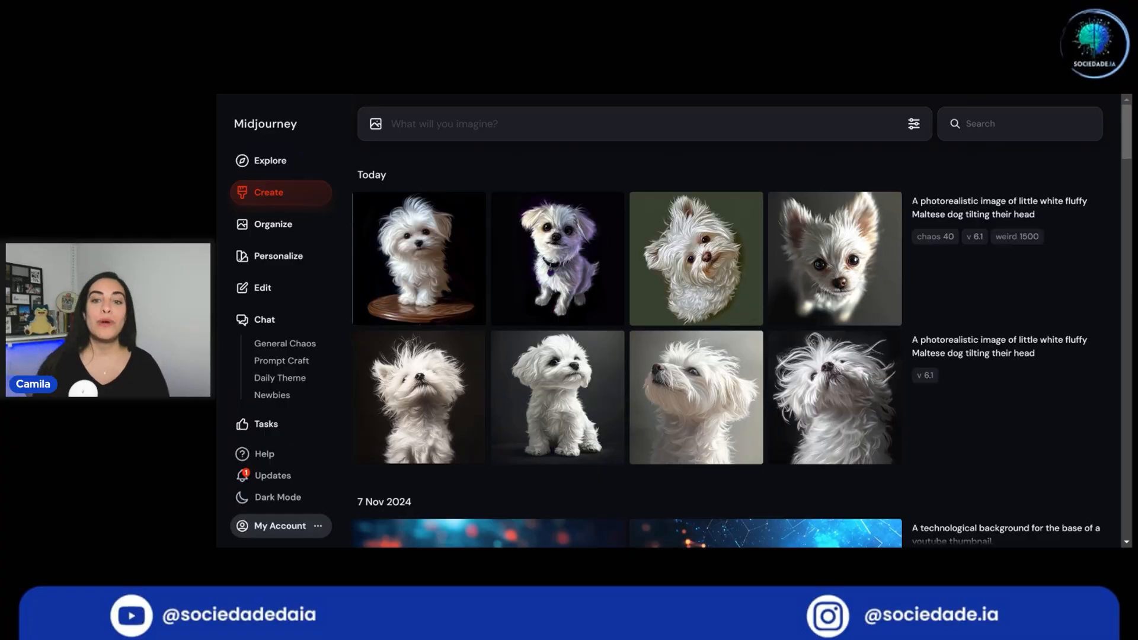
Step: Open the image of the dog with the purple collar tag in the Editor and erase the collar and tag area
left_click(569, 256)
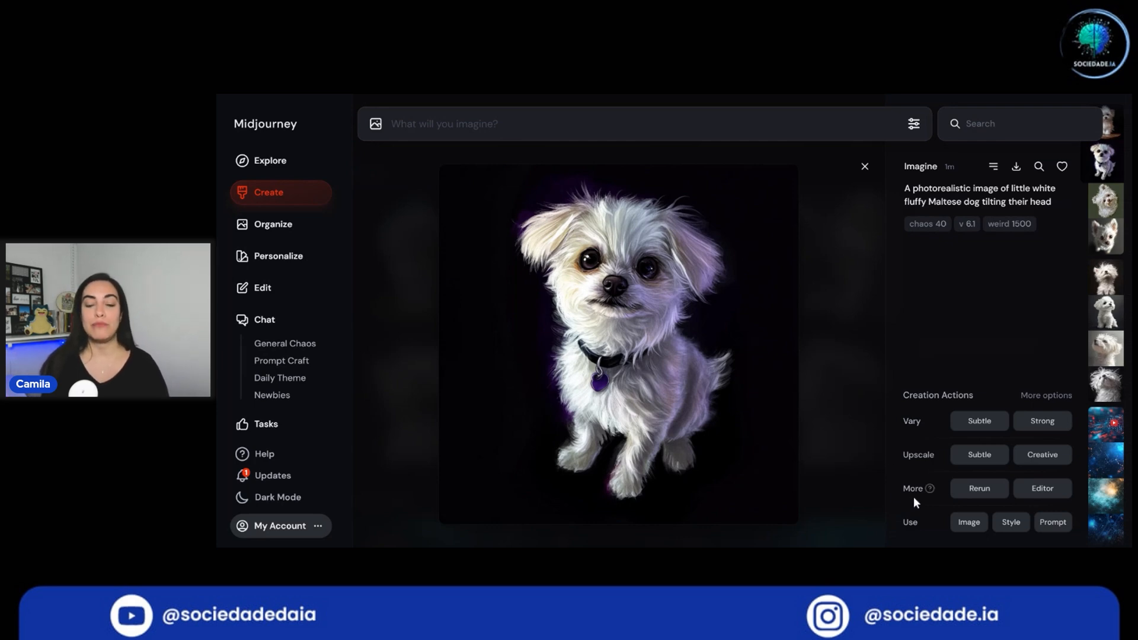
left_click(1044, 490)
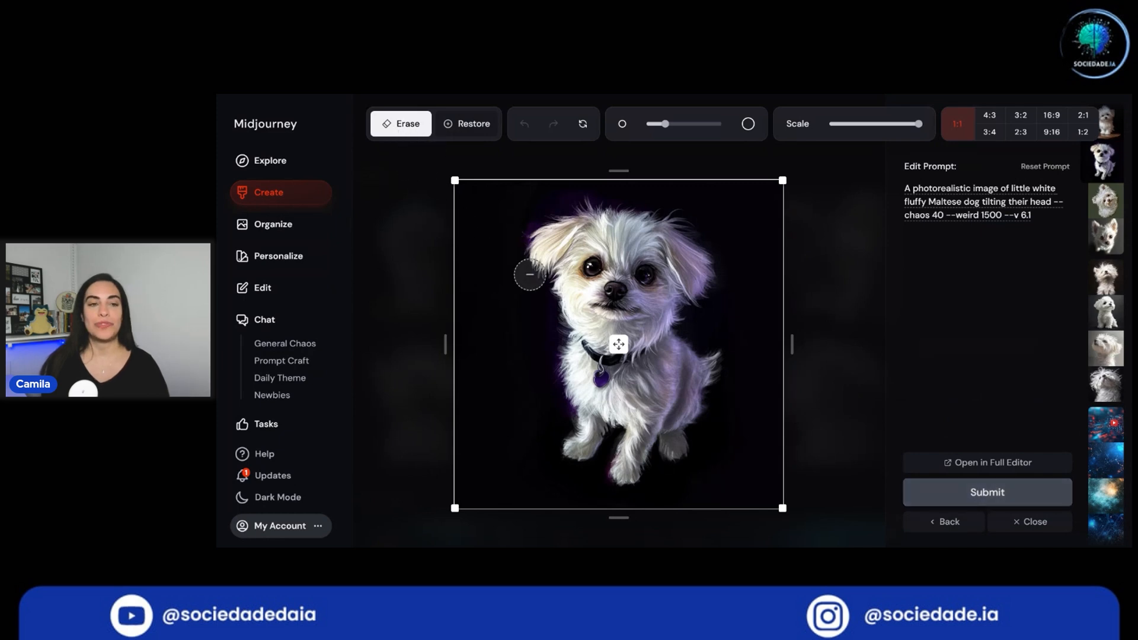
left_click(584, 346)
mouse_move(585, 345)
left_mouse_down()
mouse_move(601, 382)
mouse_move(607, 366)
mouse_move(659, 339)
left_mouse_up()
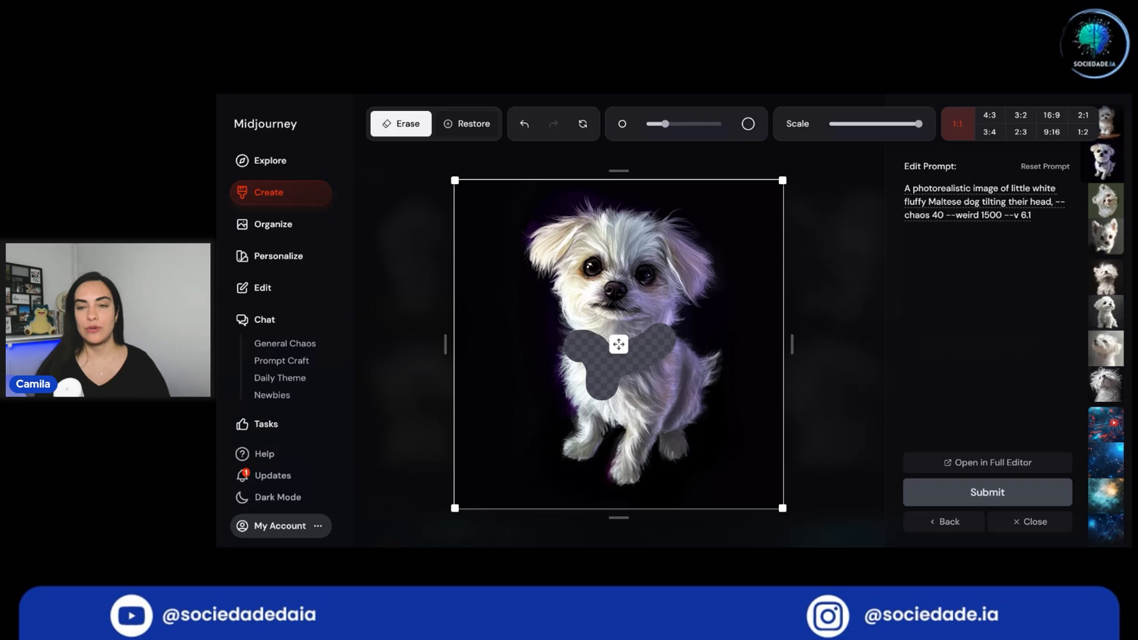
Step: Add "the colar looks like a bone" to the edit prompt before the parameters and submit the edit
type("the colar looks ")
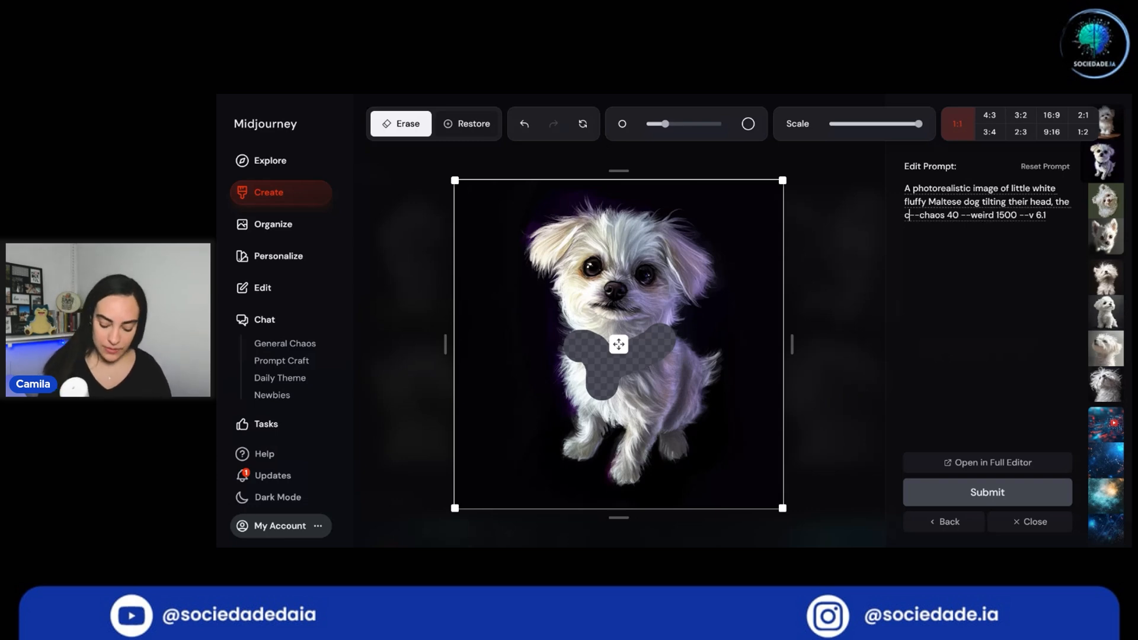
type("like a bone")
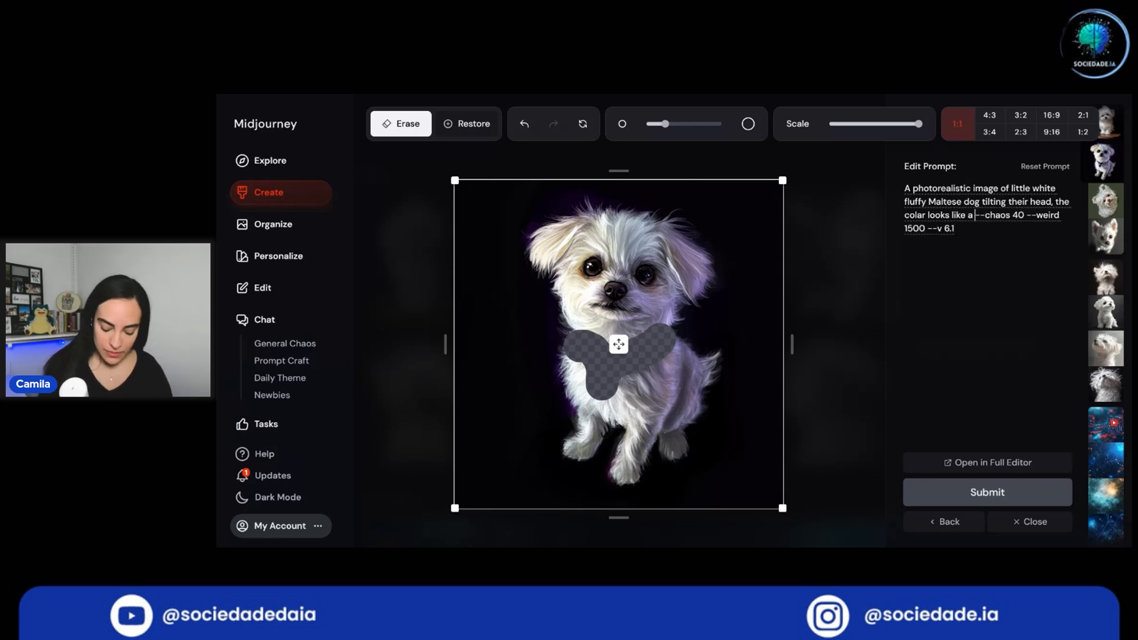
left_click(1005, 497)
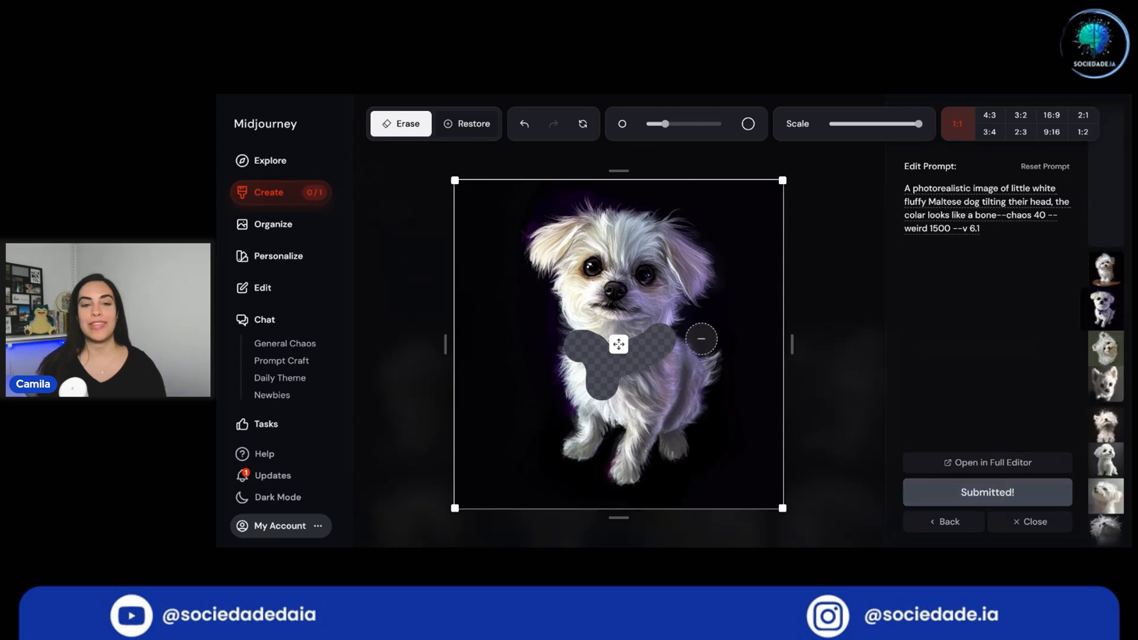
Step: Open the Create page and examine the four edited collar versions one by one, including a full-size view of the gold bone tag
left_click(270, 192)
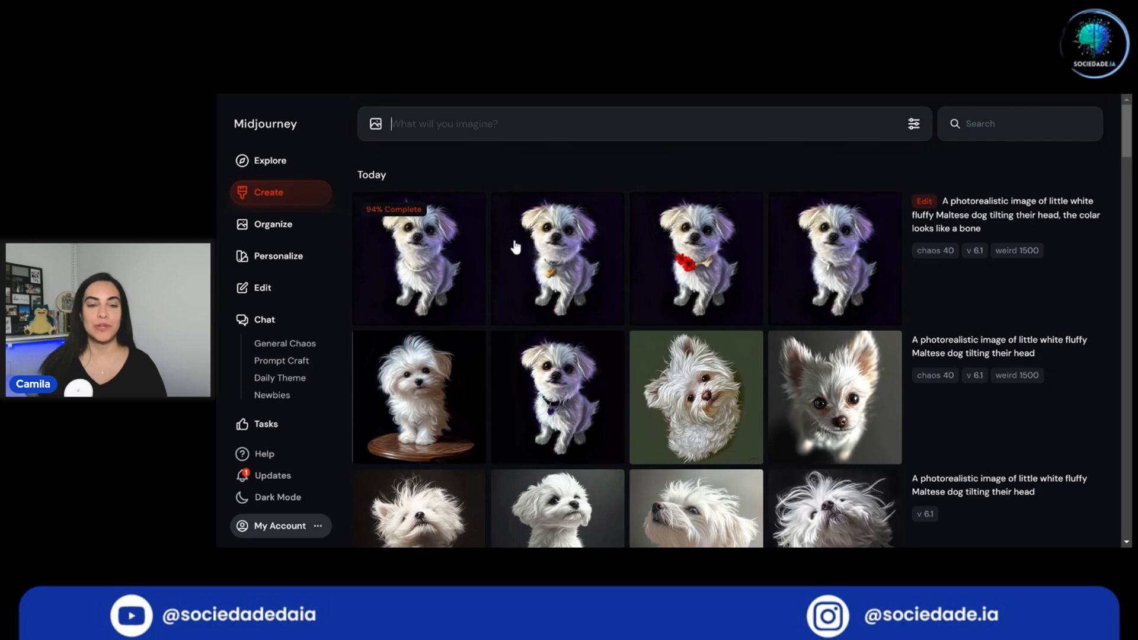
mouse_move(484, 271)
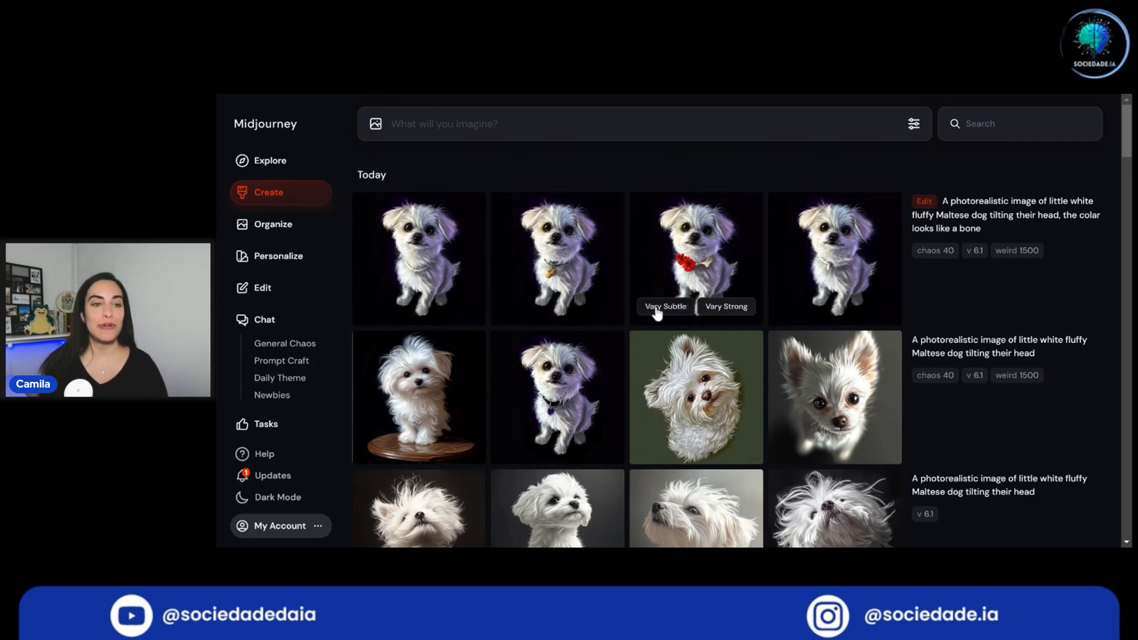
left_click(451, 263)
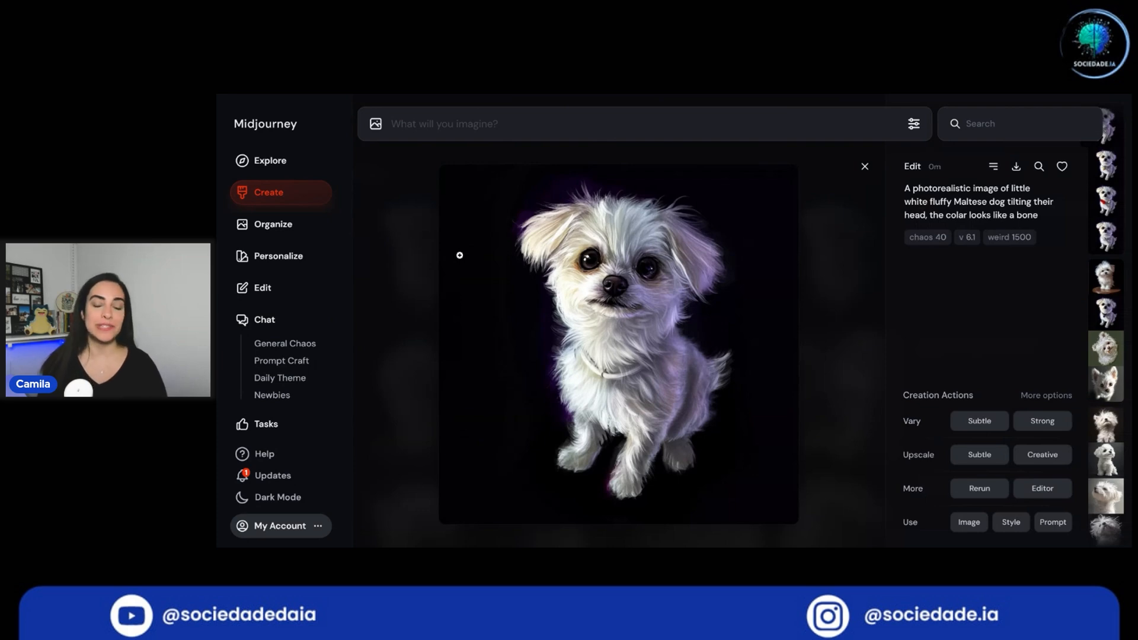
key("Right")
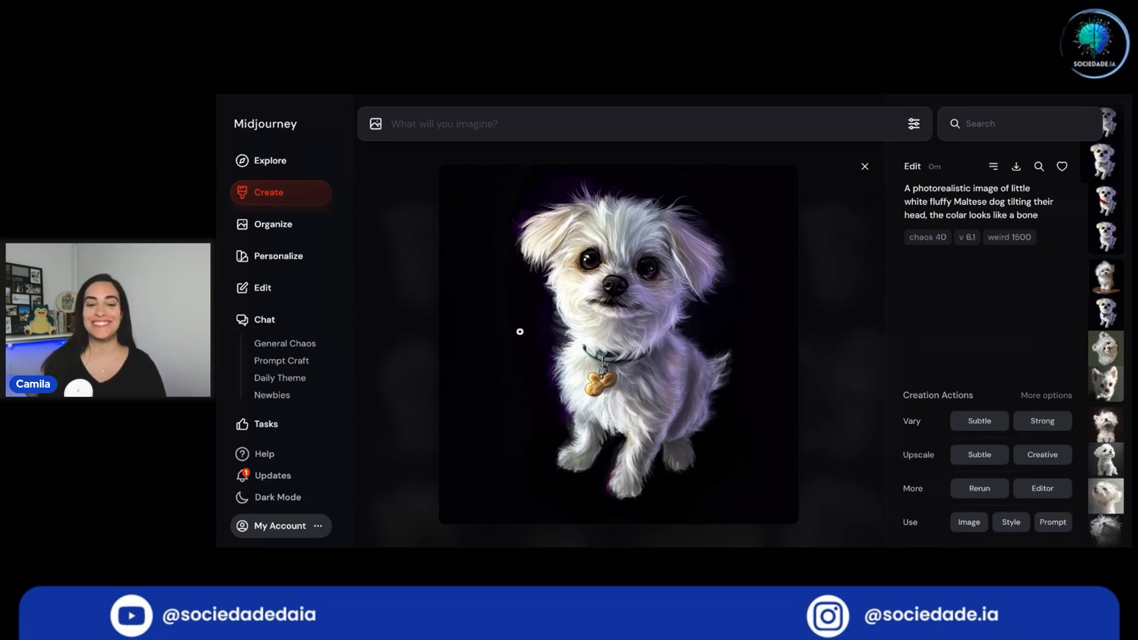
left_click(607, 387)
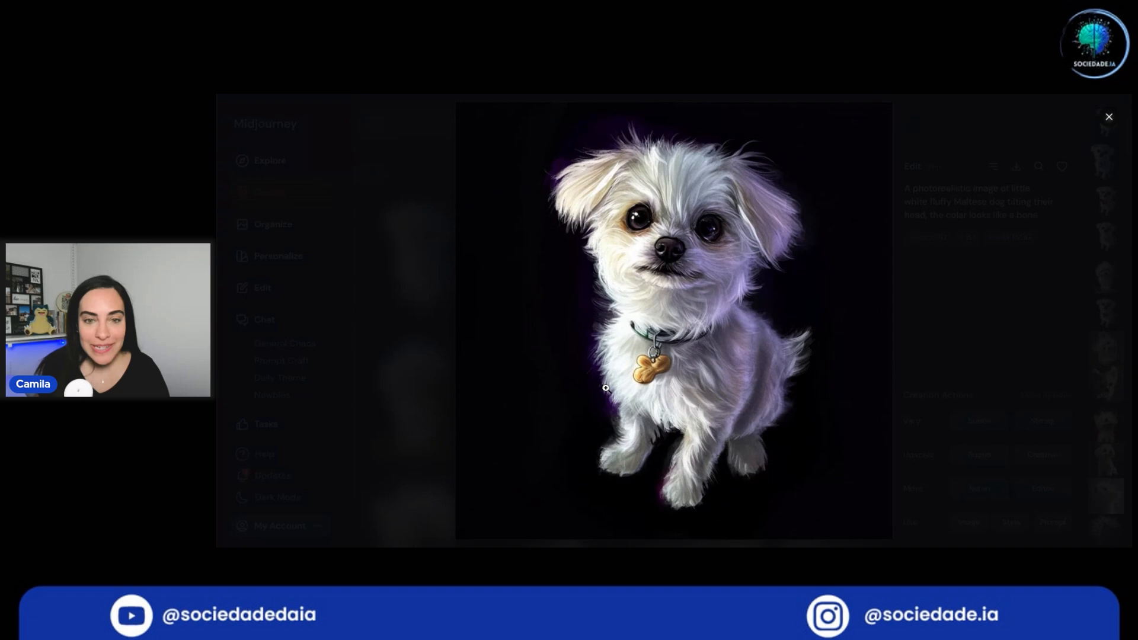
left_click(1109, 116)
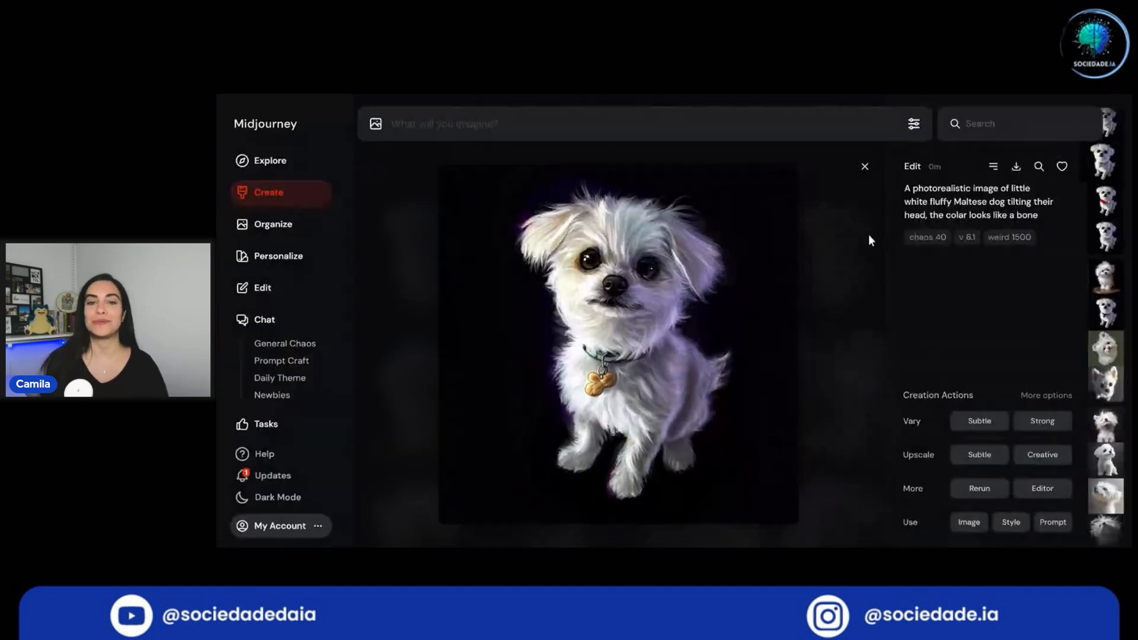
key("Right")
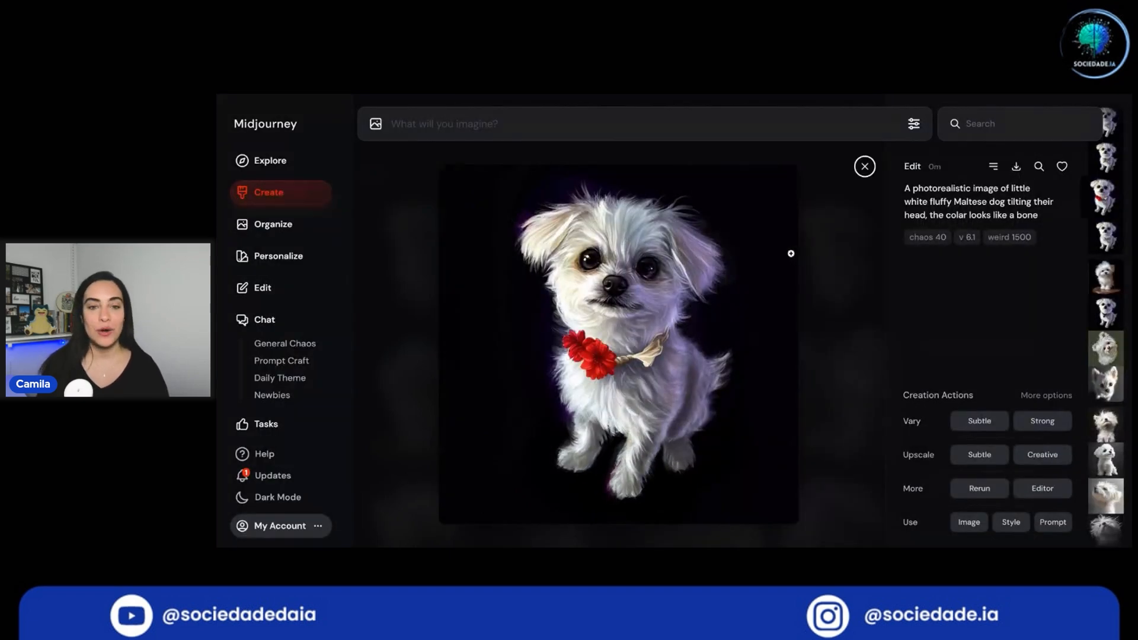
key("Right")
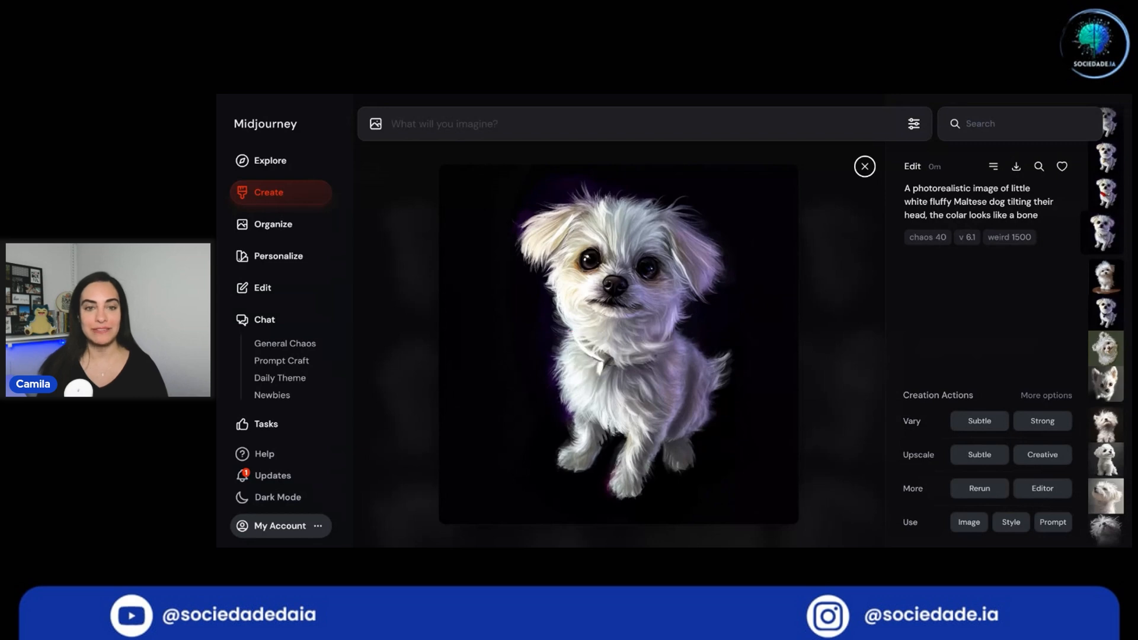
key("Right")
key("Left")
key("Left")
key("Left")
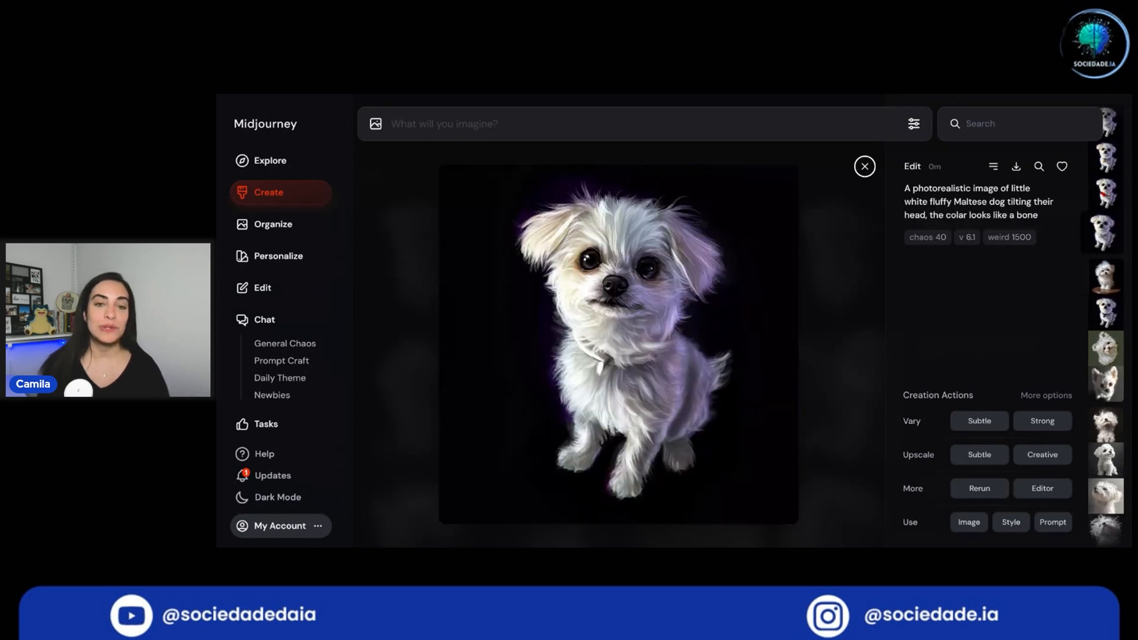
left_click(863, 167)
Step: Reopen the dog with the purple tag in the Editor, change "bone" to "little treat bone" in the edit prompt, and submit the edit
mouse_move(538, 315)
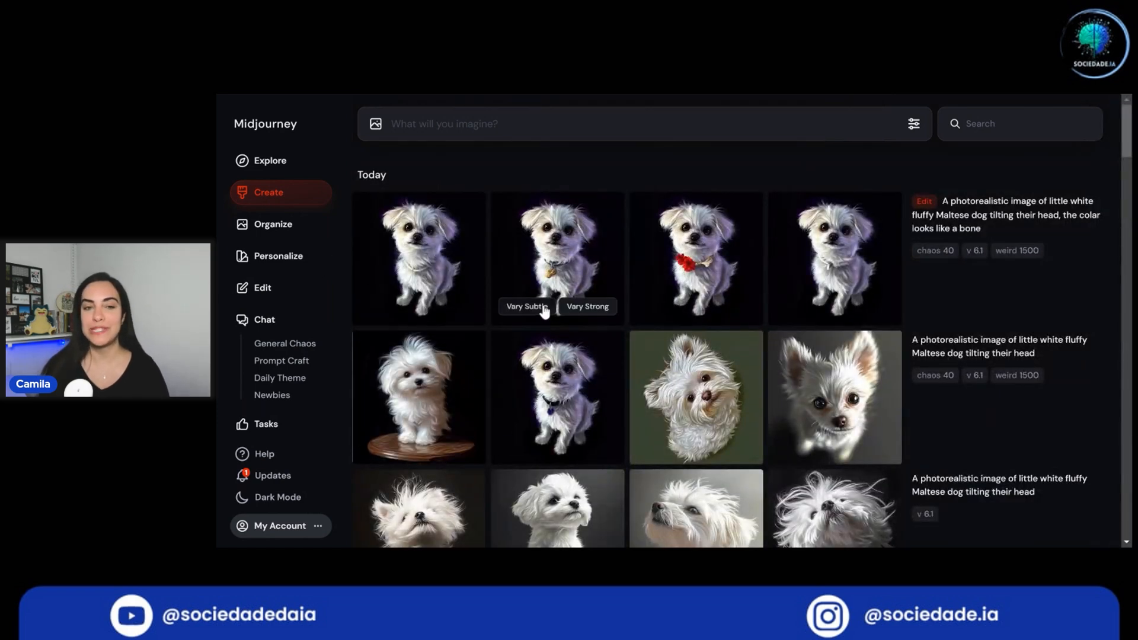
left_click(590, 408)
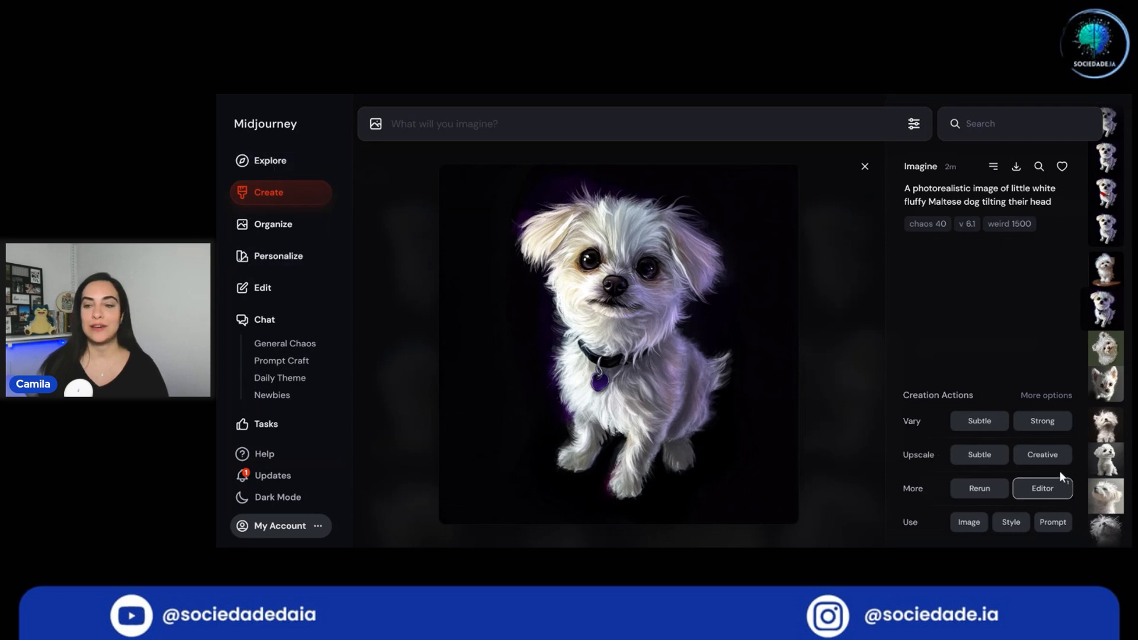
left_click(1041, 490)
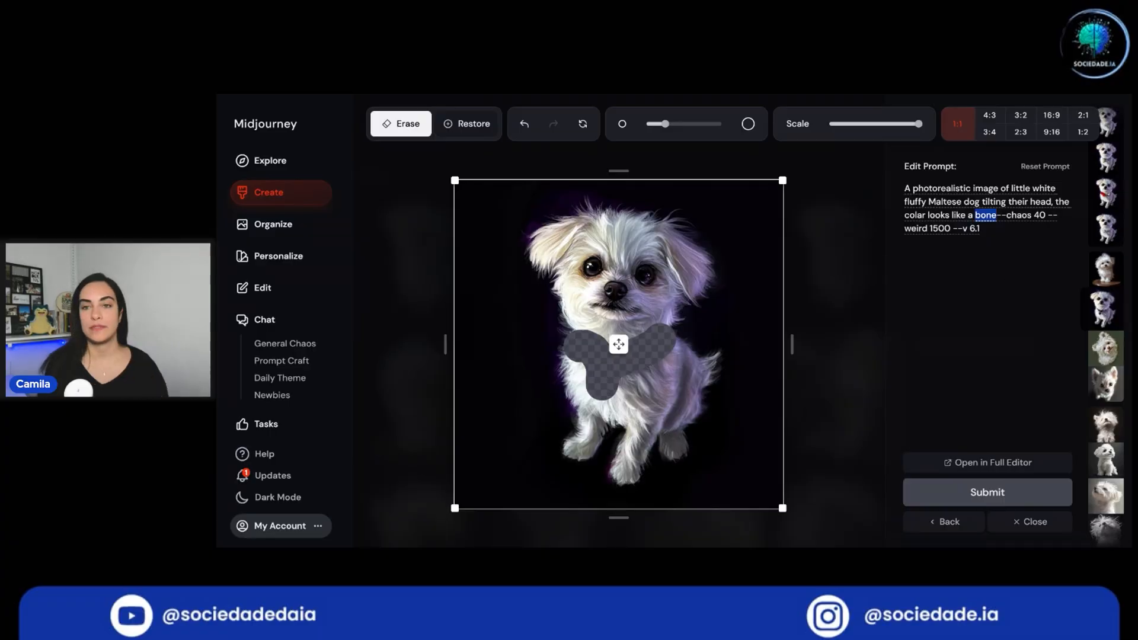
key("Left")
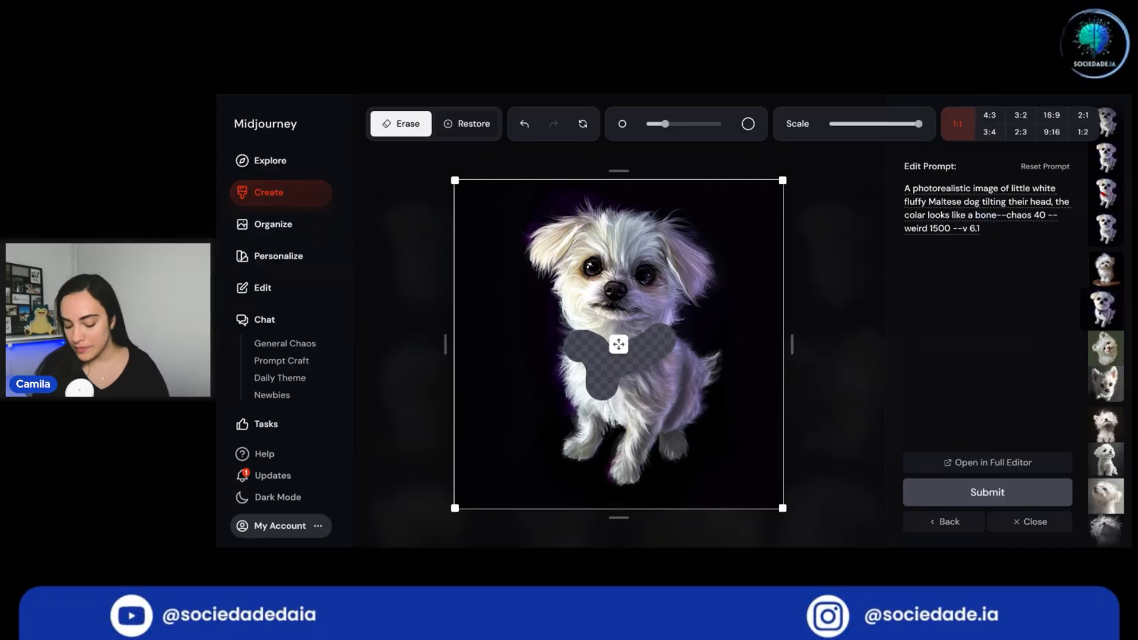
type("little treat")
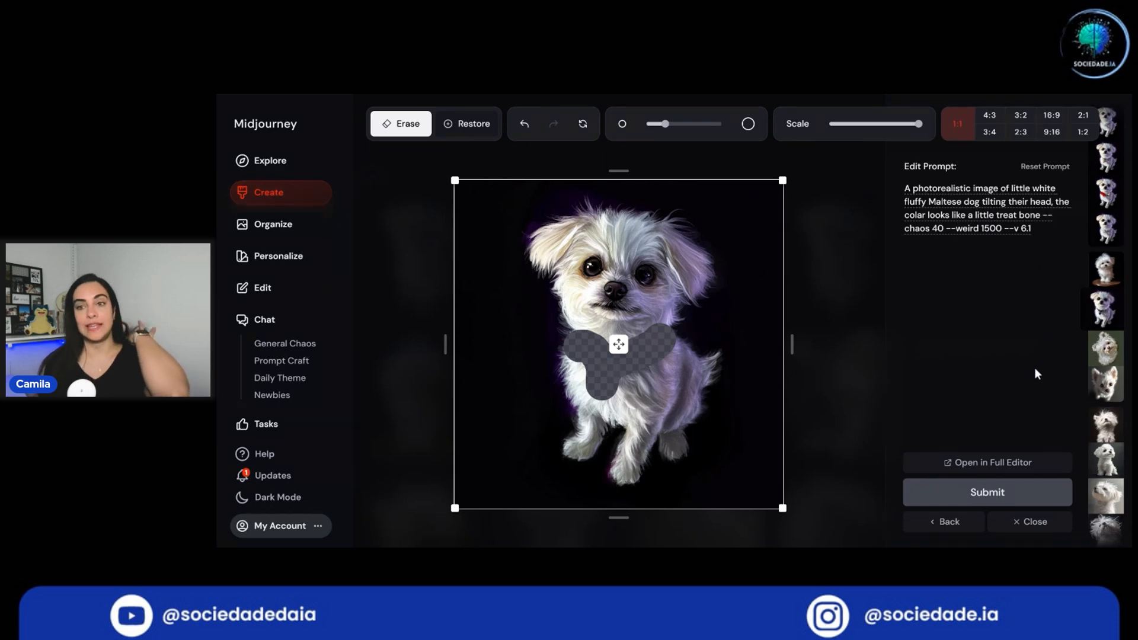
left_click(965, 493)
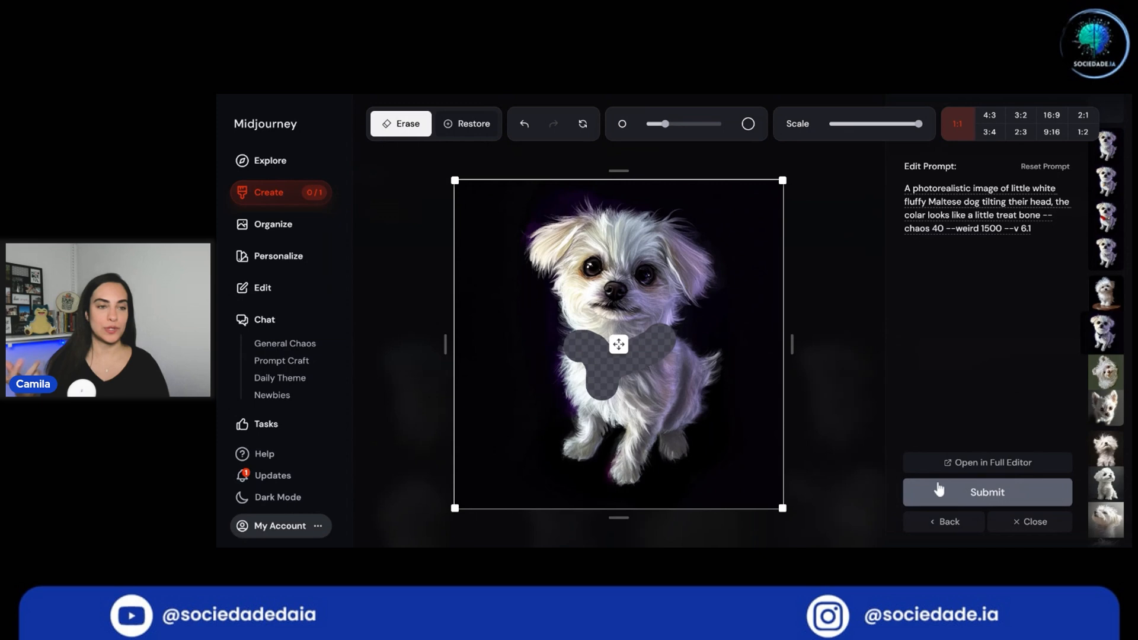
Step: Open the Create page and examine the four little treat bone collar versions one by one, viewing the first at full size
left_click(281, 205)
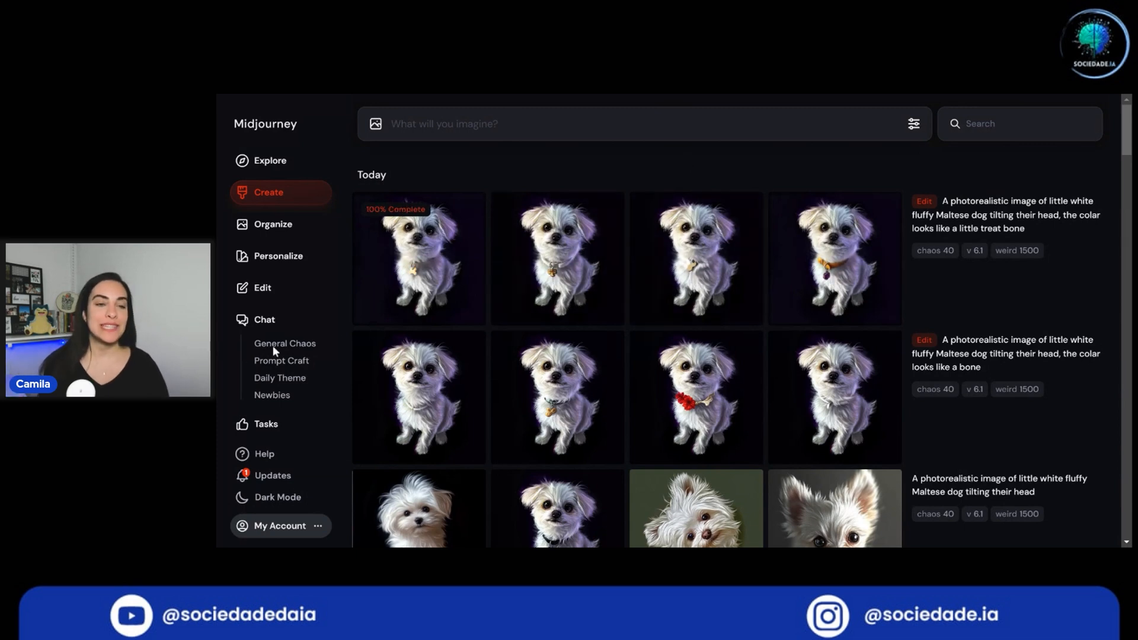
left_click(432, 267)
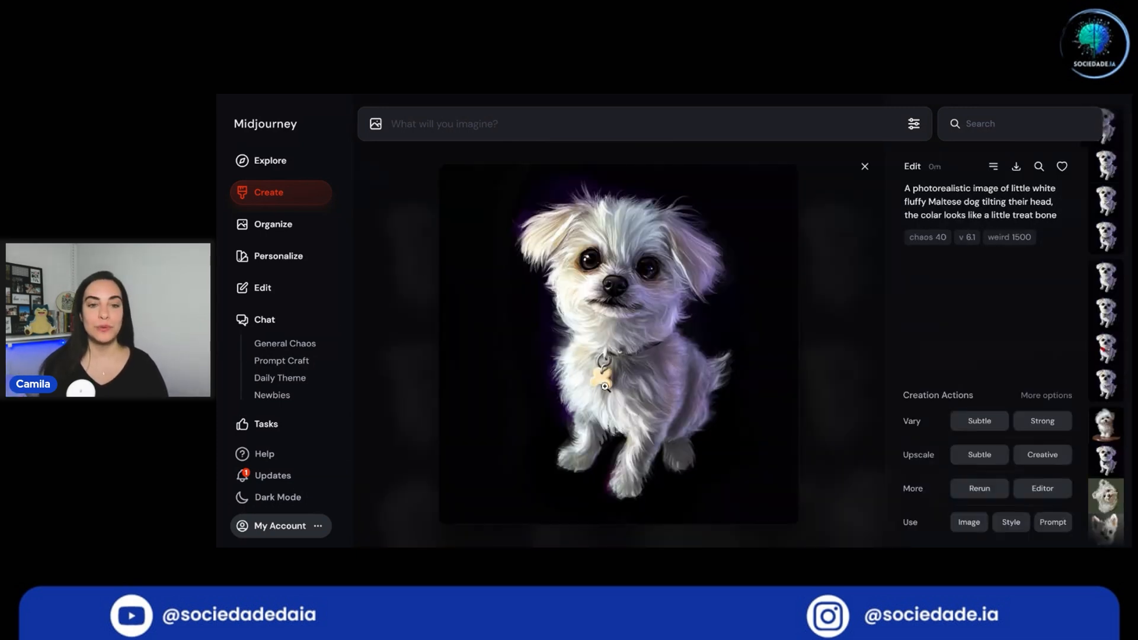
left_click(607, 387)
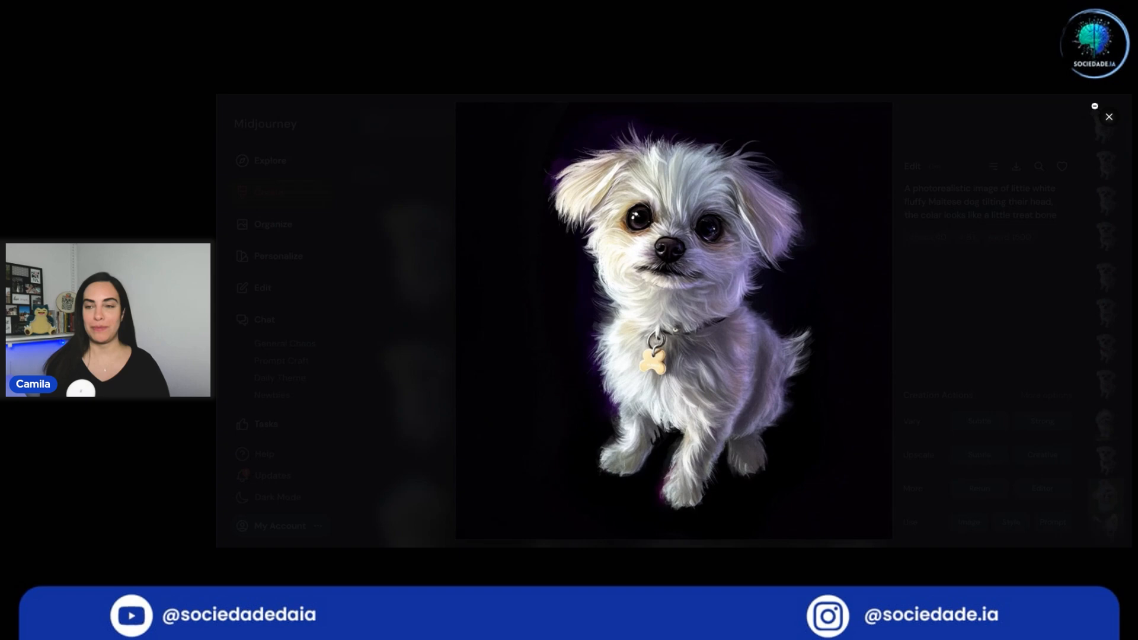
left_click(1110, 118)
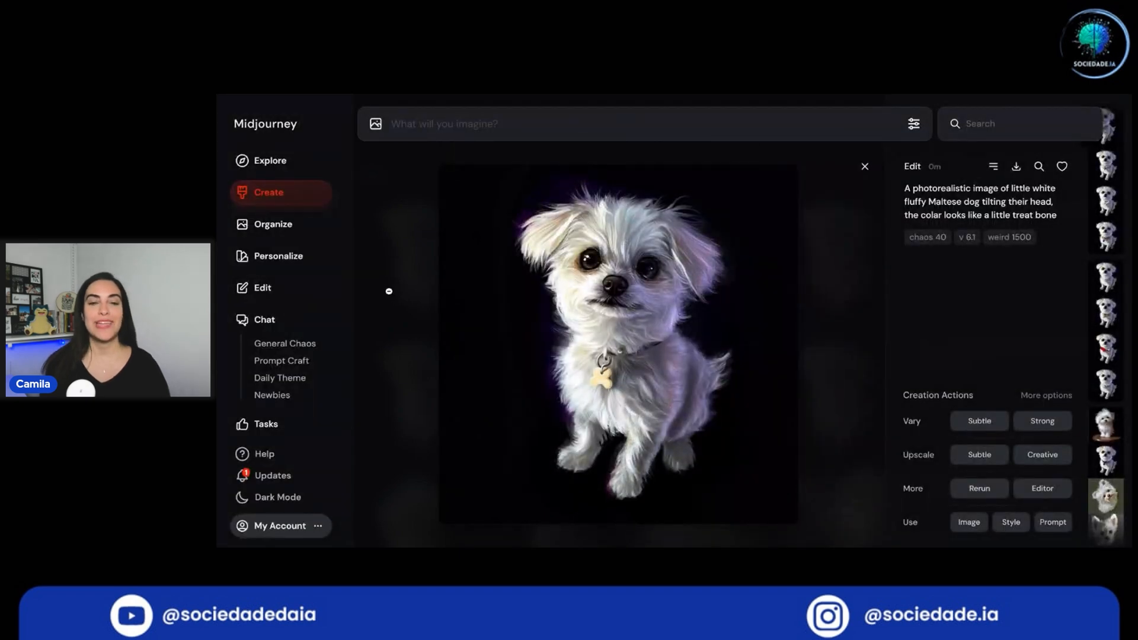
left_click(389, 291)
left_click(536, 242)
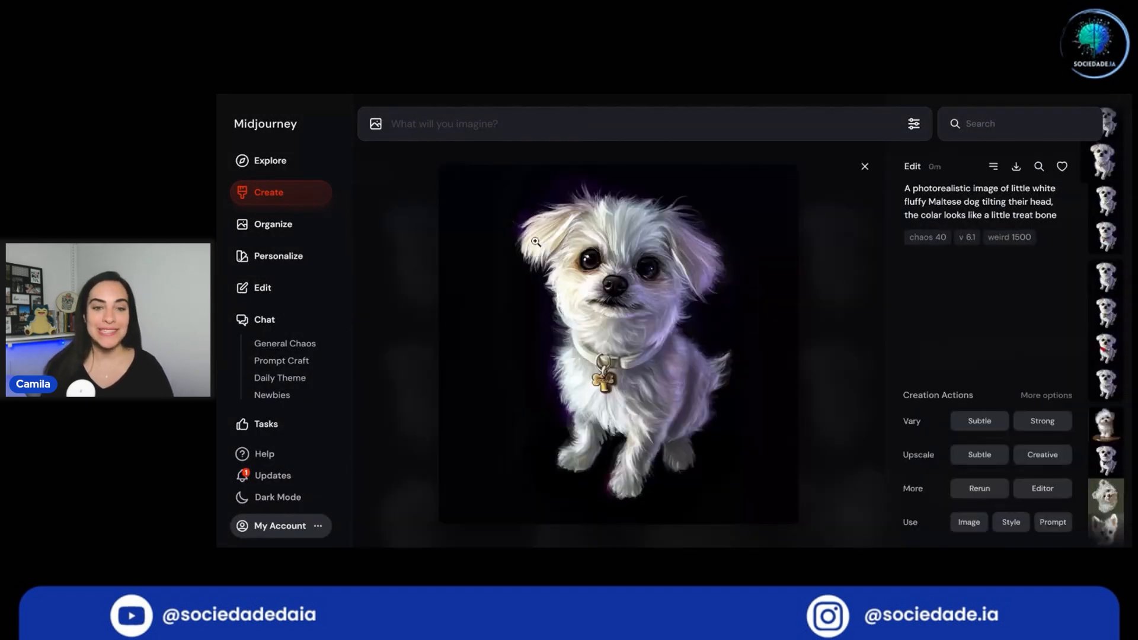
key("Down")
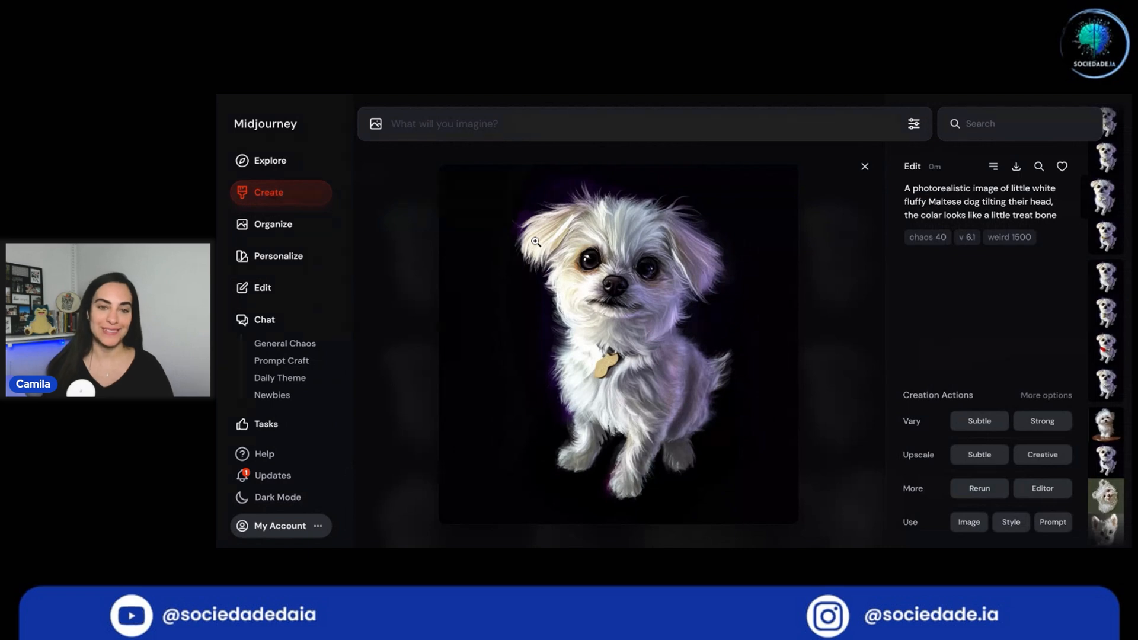
key("Down")
key("Down")
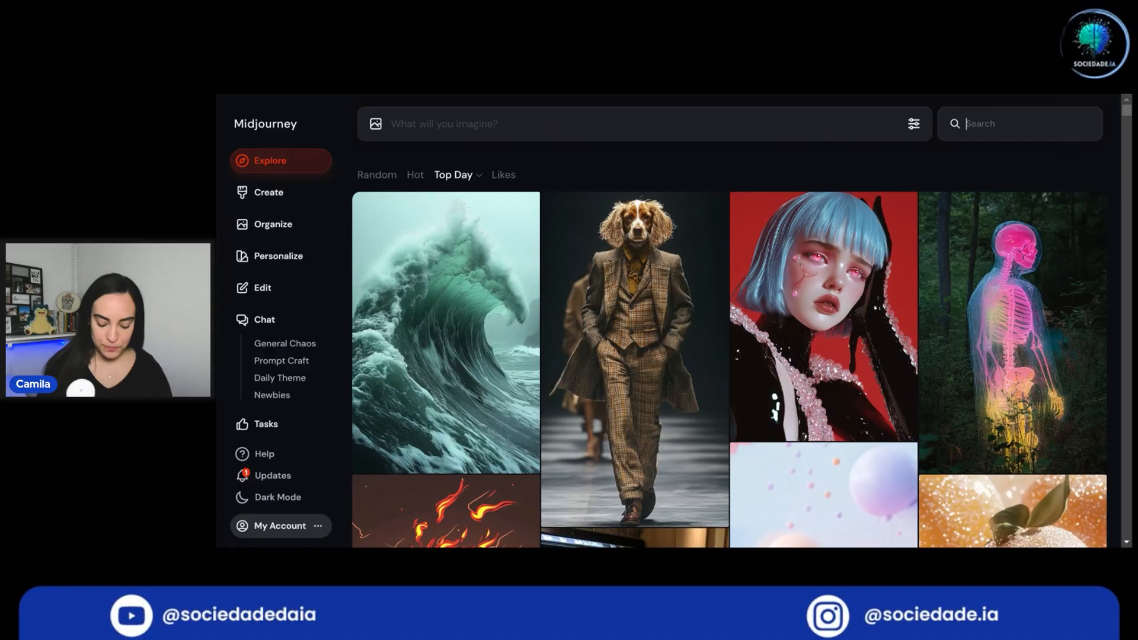
Step: Search the Explore gallery for white Maltese dogs with a collar, examine the street dog's bone tag at full size, and return to Explore
type("white dog maltese colar b")
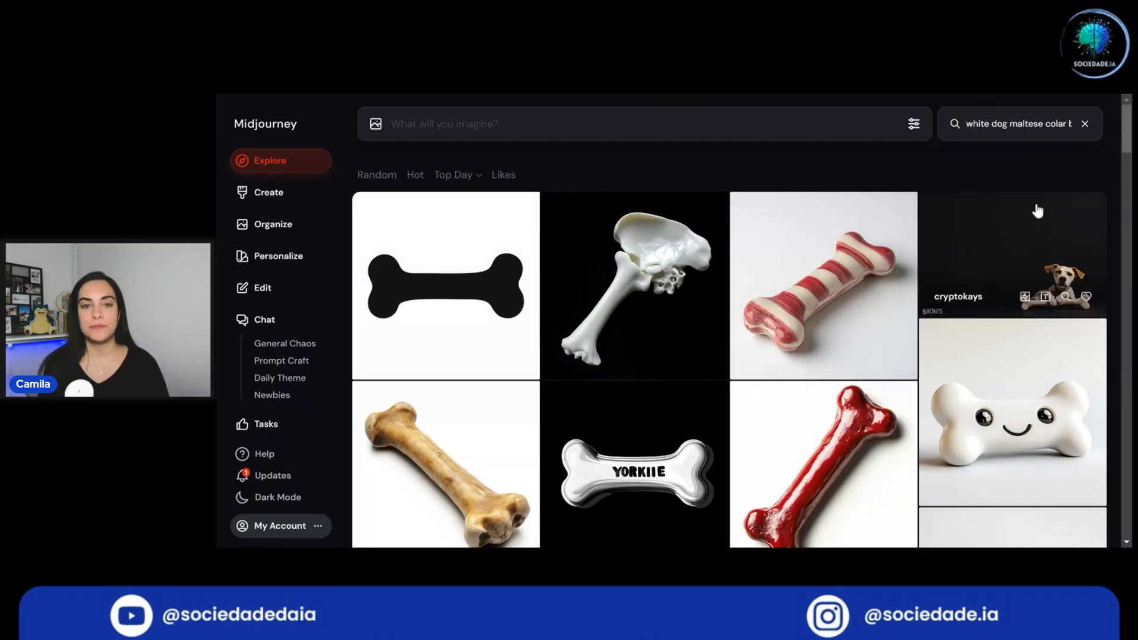
scroll(1038, 212, "down", 5)
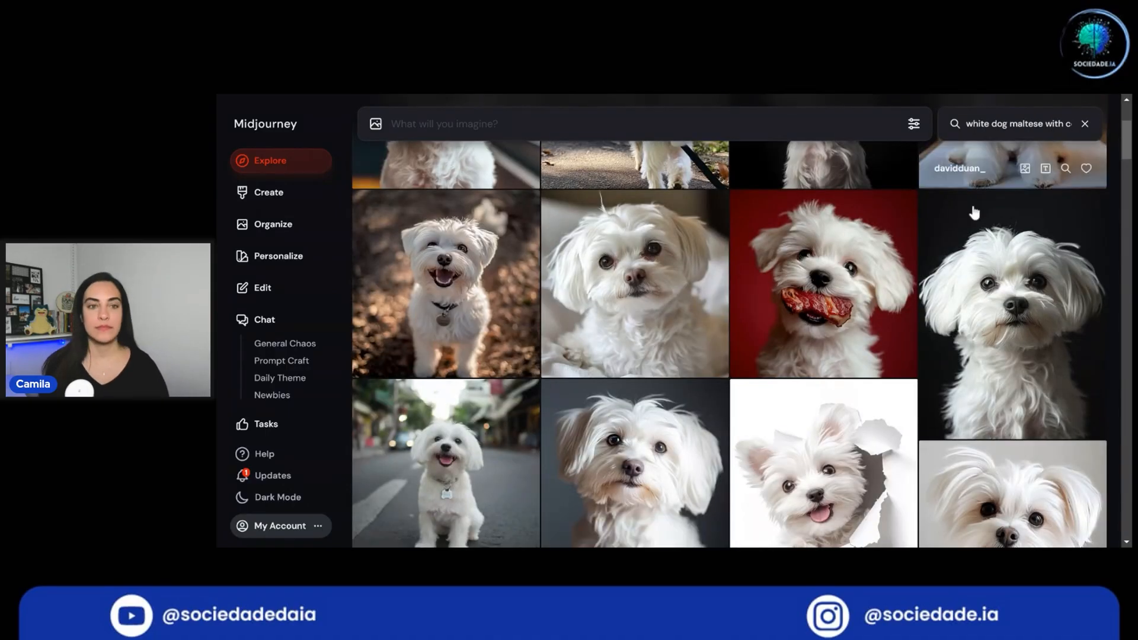
scroll(1018, 397, "down", 3)
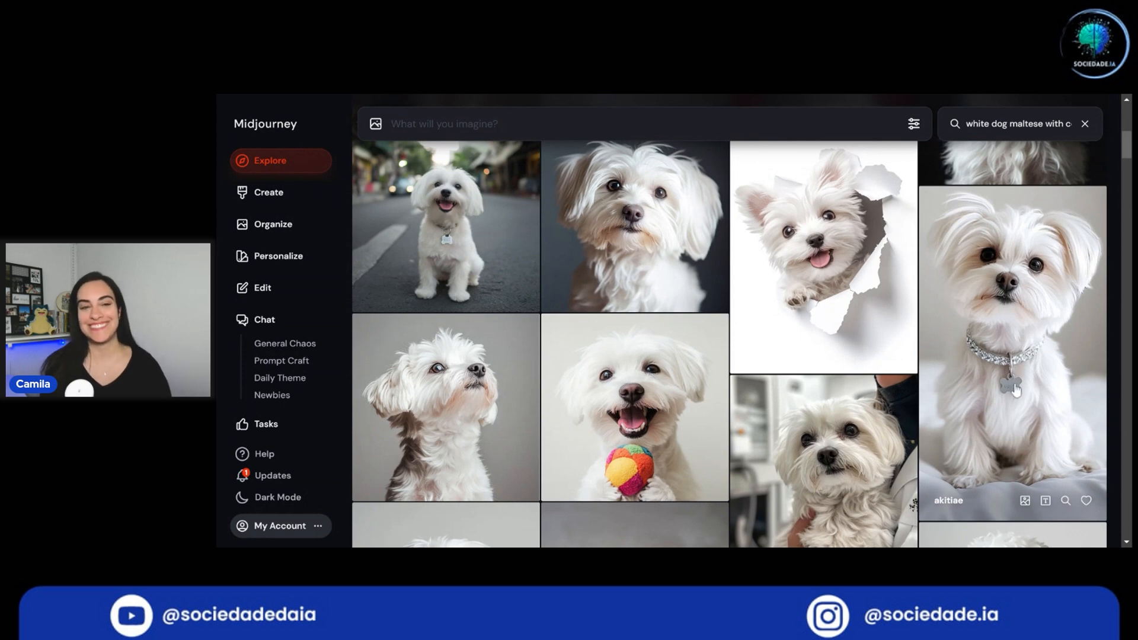
left_click(415, 252)
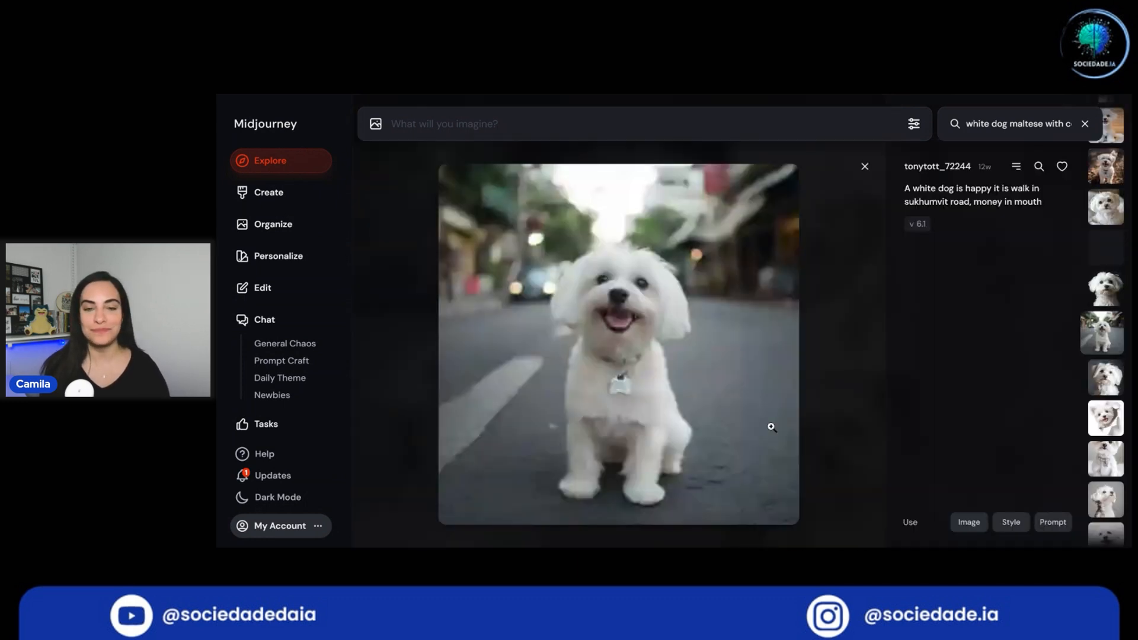
left_click(624, 394)
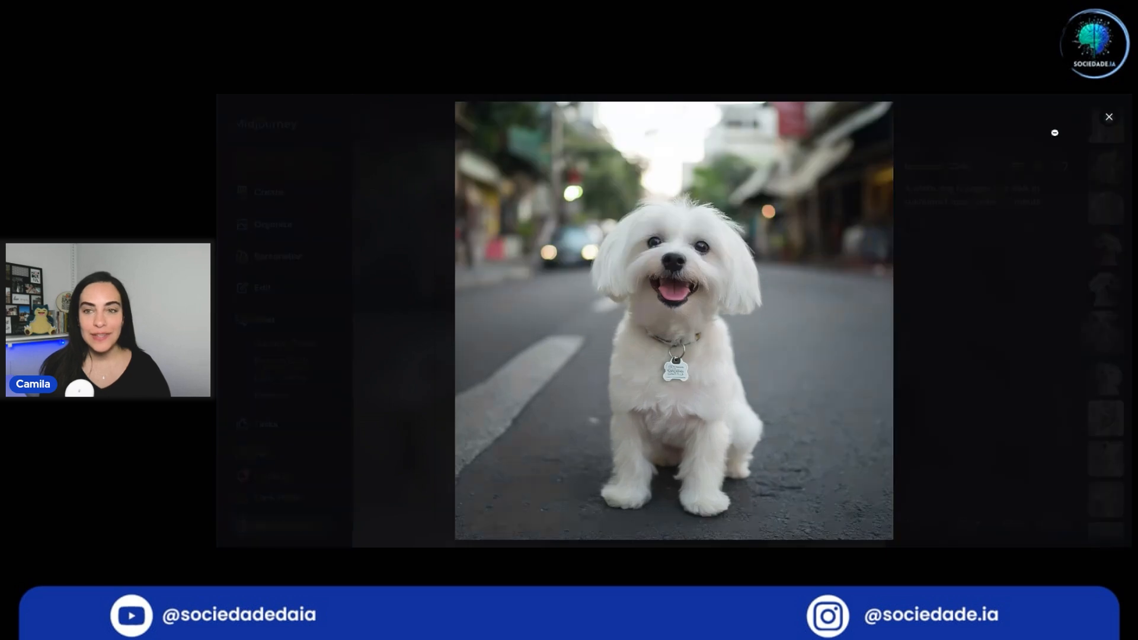
left_click(1110, 119)
scroll(947, 276, "down", 4)
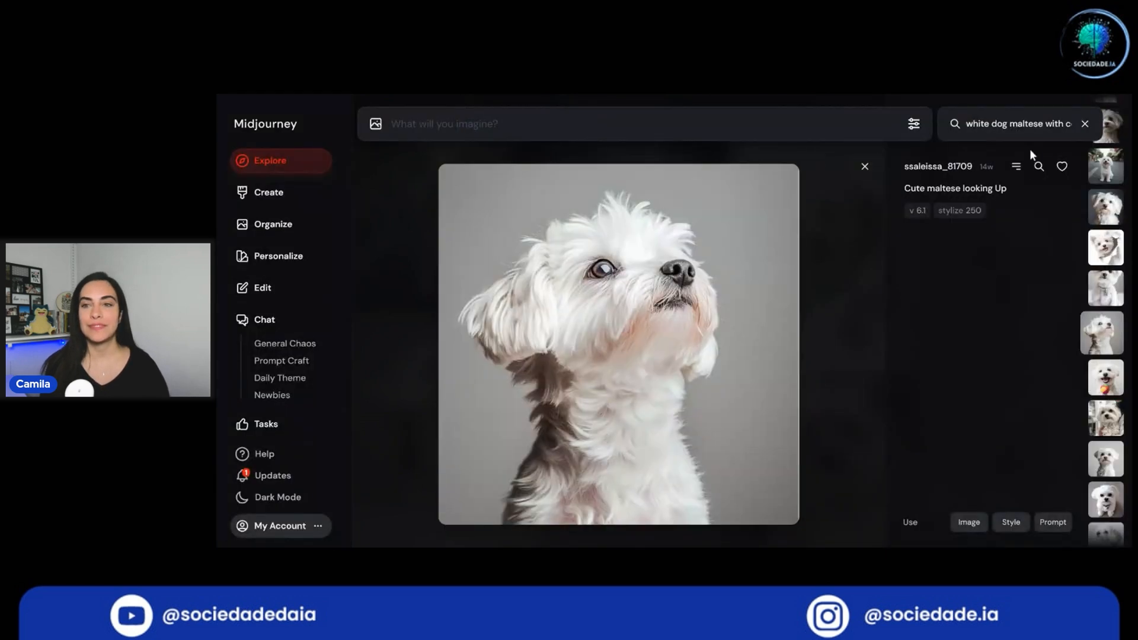
left_click_drag(1067, 124, 354, 112)
left_click(291, 163)
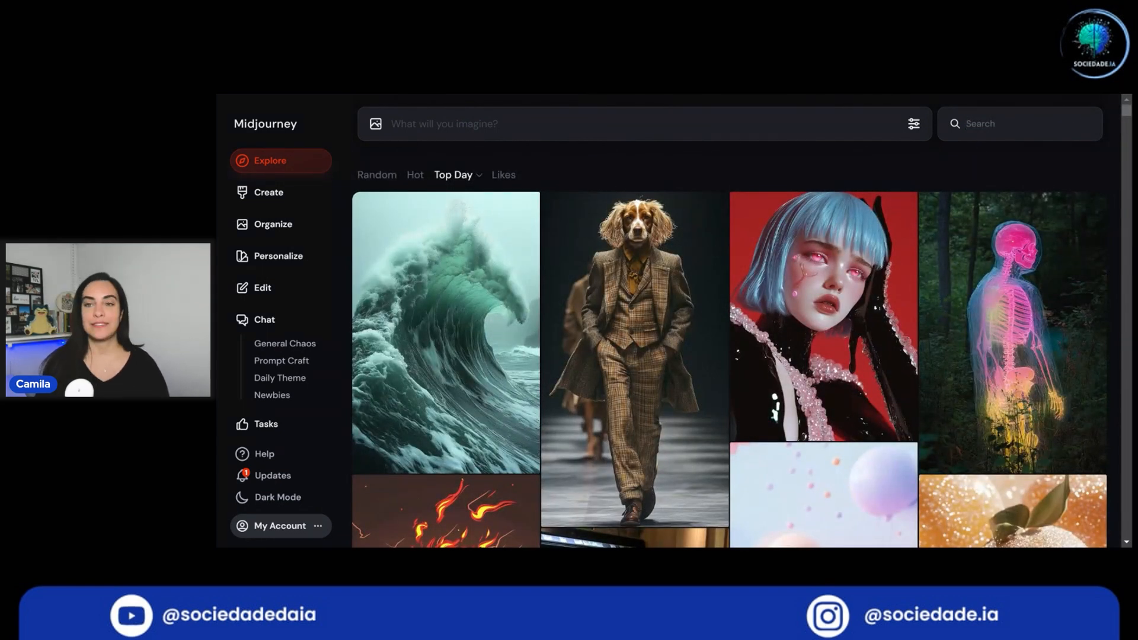
Step: Search the Explore gallery for "maltese dog white tilting head colar treat bone" and examine the dog with the Coco's tag among the matches
left_click(1008, 124)
type("maltese dog white tilting head colar treat bone")
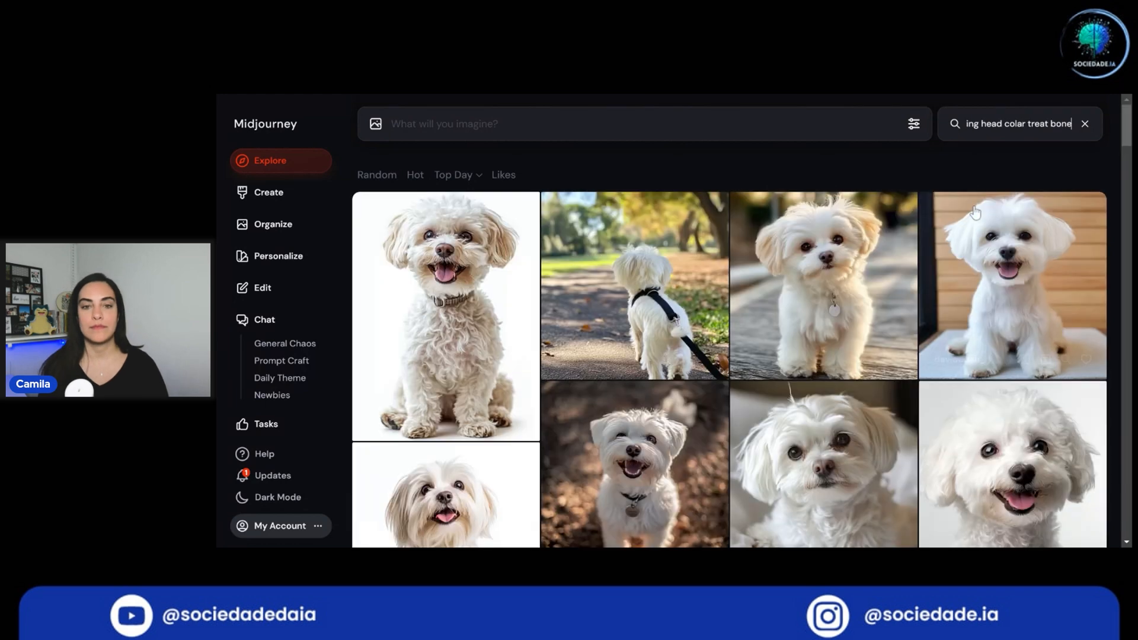
scroll(914, 378, "down", 10)
scroll(914, 379, "down", 5)
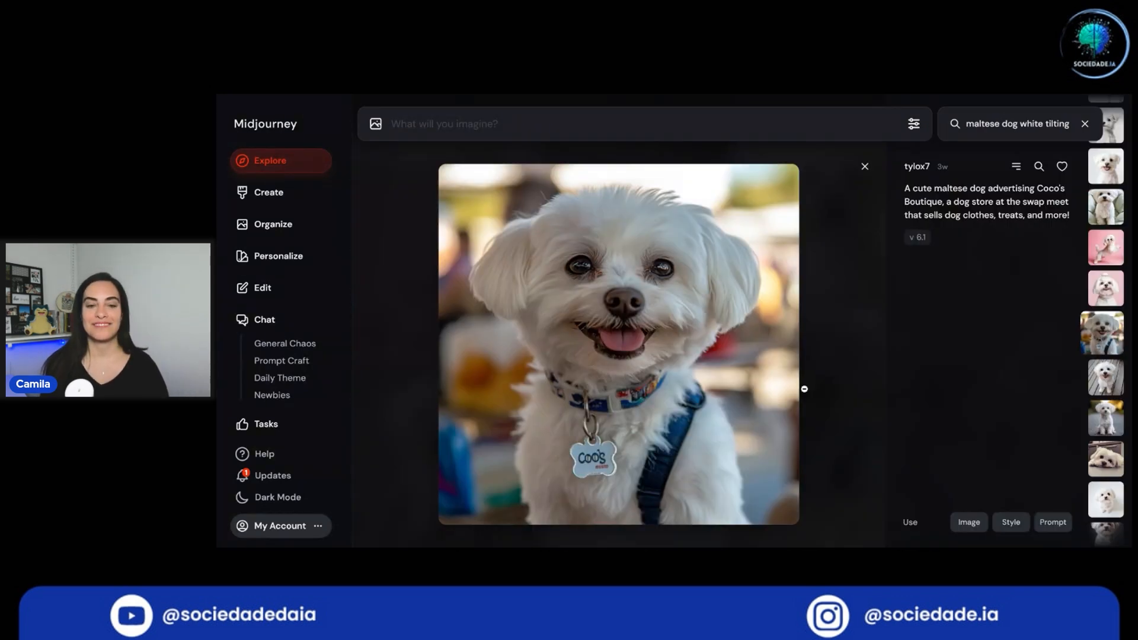
left_click(806, 388)
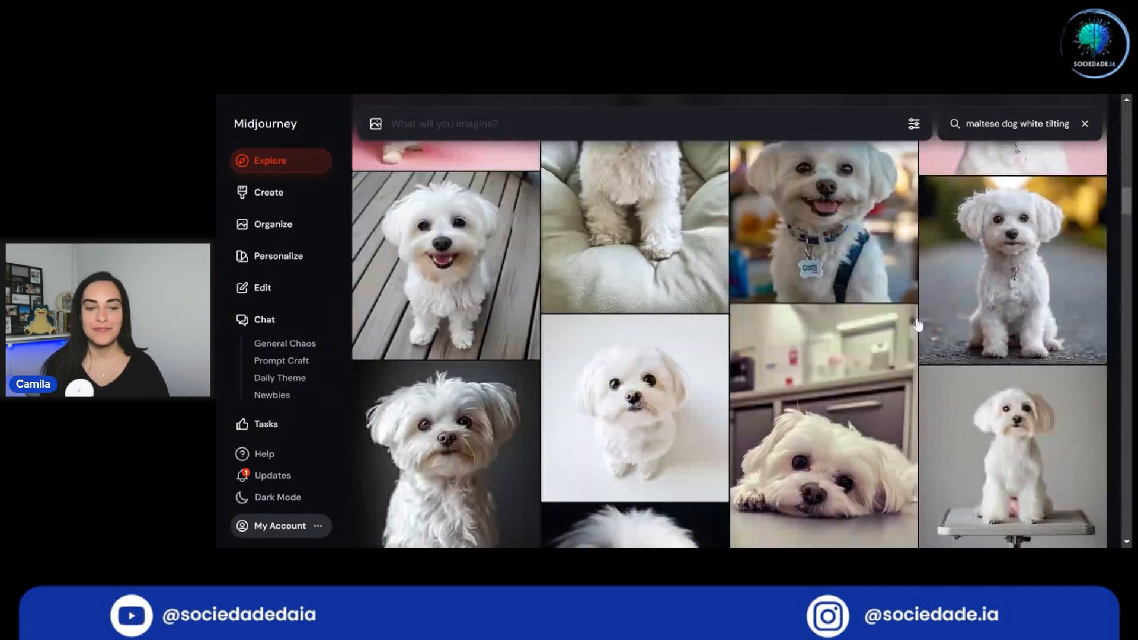
scroll(758, 318, "up", 10)
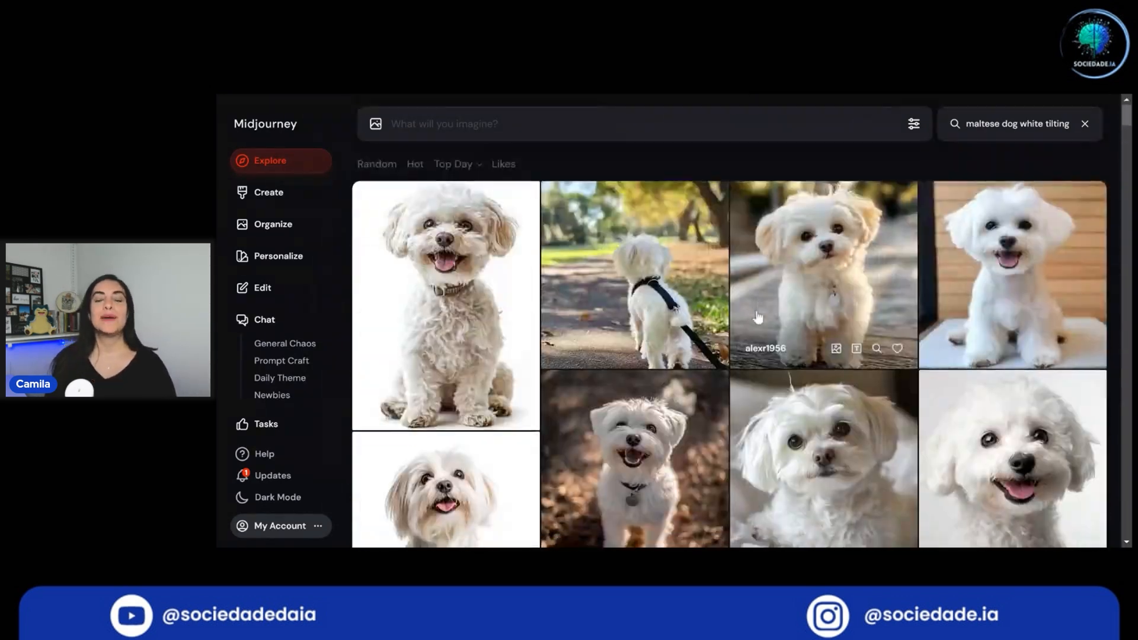
Step: Open the Maltese image with the diamond collar and bone tag and add it to the prompt as an image reference
scroll(758, 318, "down", 5)
scroll(740, 356, "up", 3)
scroll(744, 377, "down", 5)
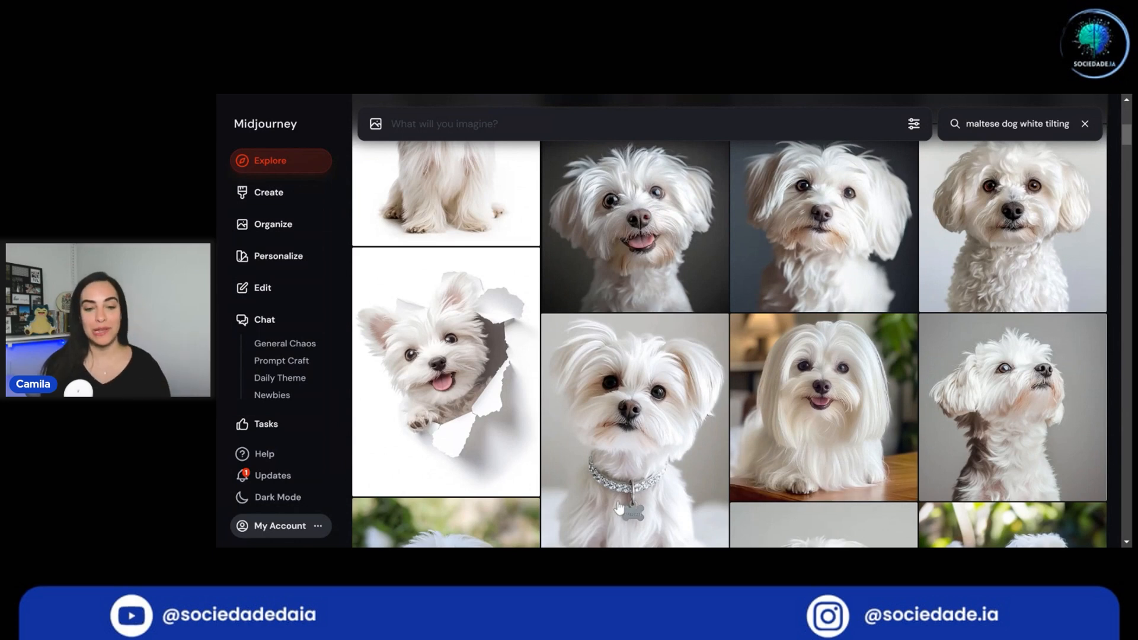
left_click(655, 408)
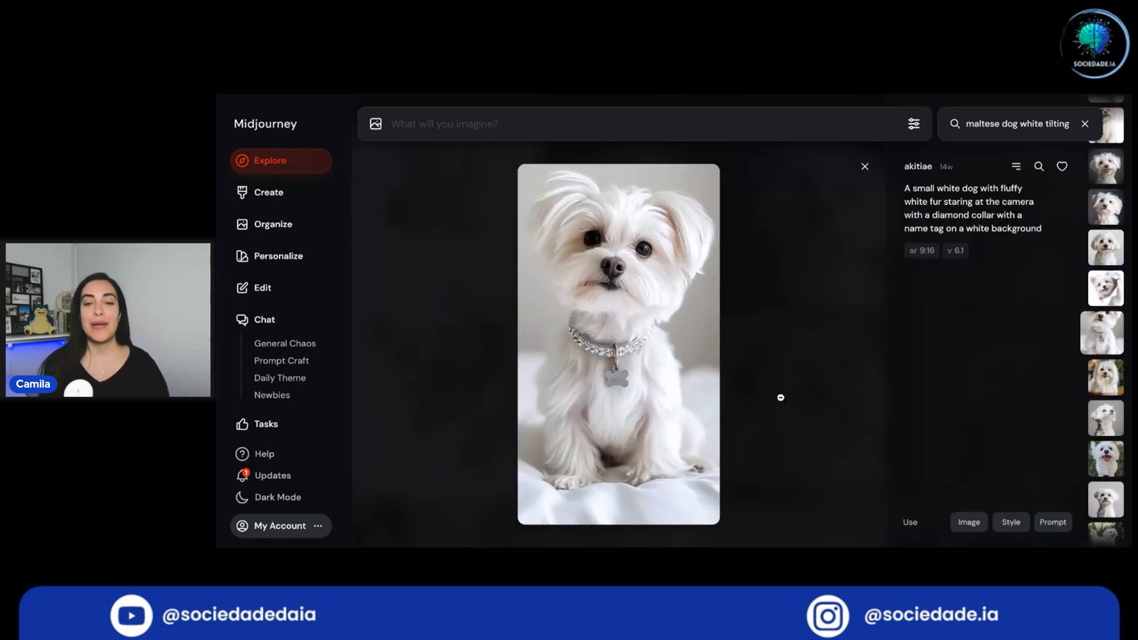
left_click(970, 524)
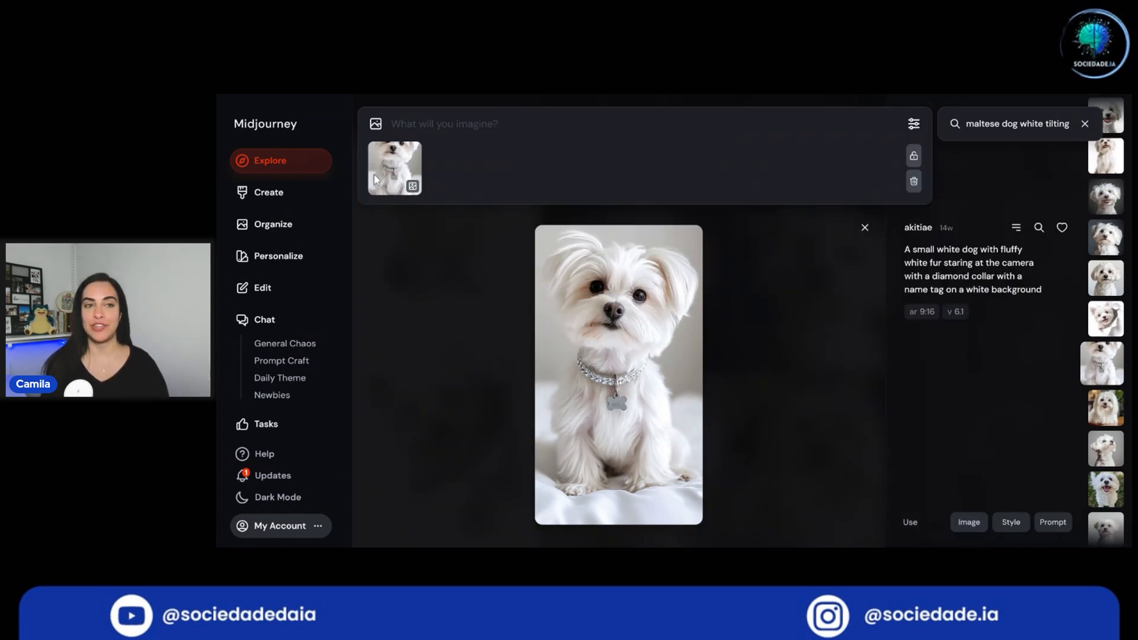
mouse_move(408, 165)
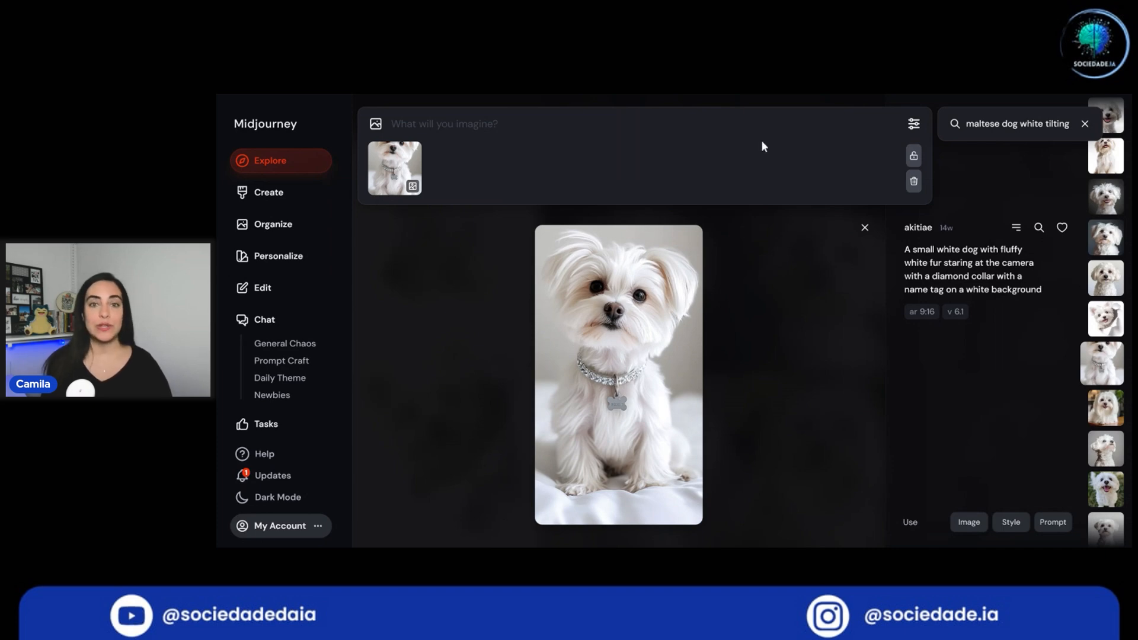
Step: Enter the prompt "A photorealistic image of little white fluffy Maltese dog tilting their head", set Variety to 45, and generate the images
left_click(468, 121)
type("A photorealistic image of little white fluffy Maltese dog tilting their head.")
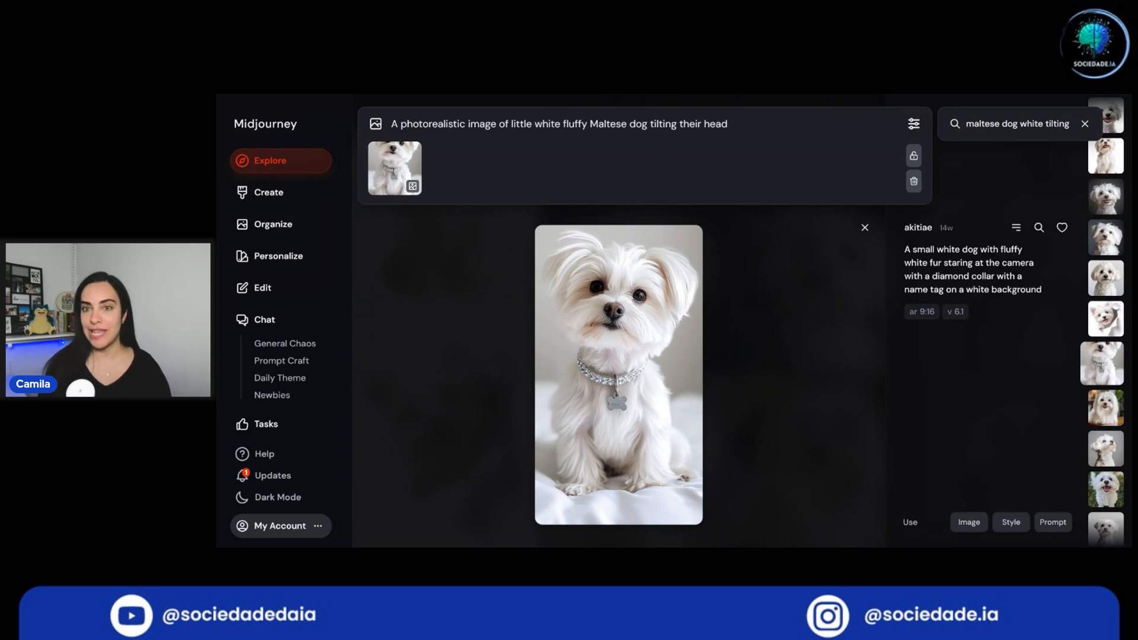
left_click(916, 124)
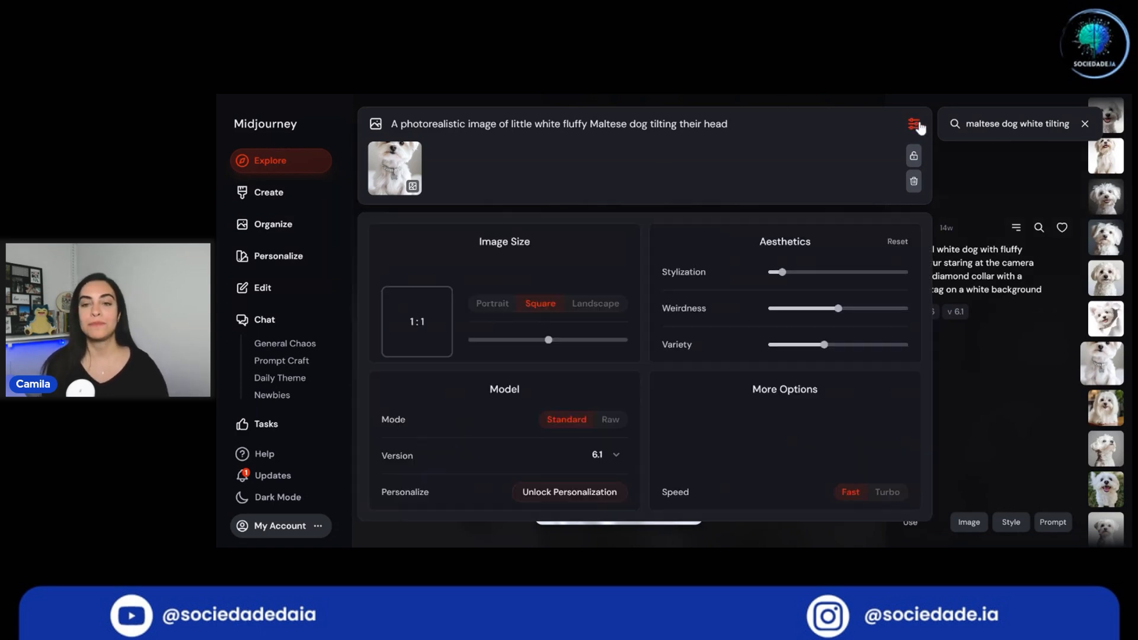
mouse_move(837, 310)
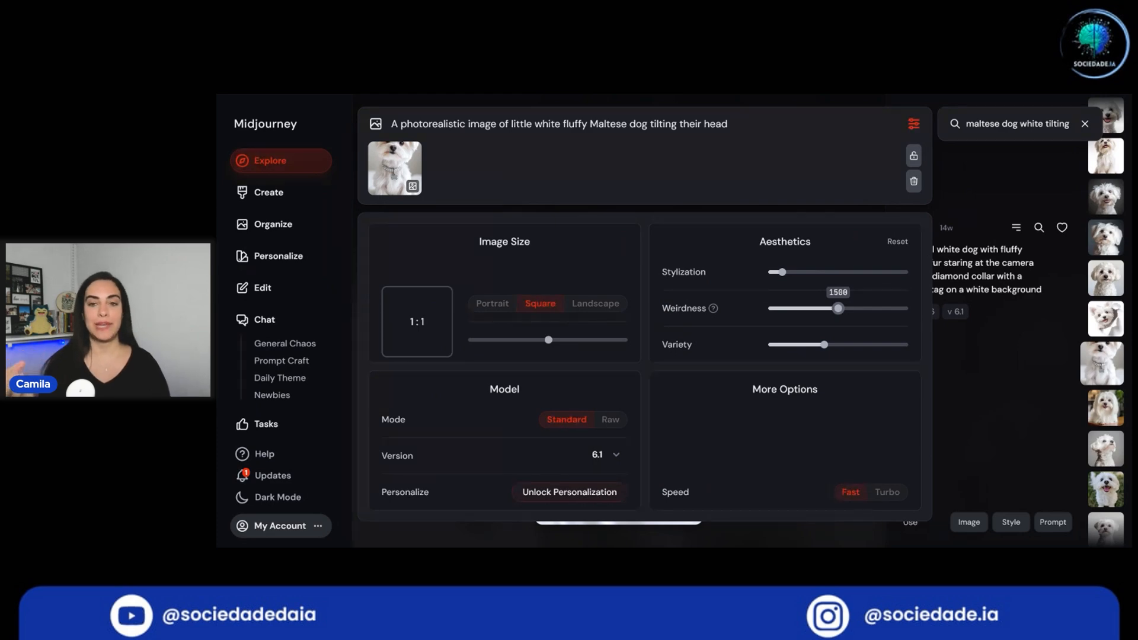
left_click_drag(825, 346, 832, 346)
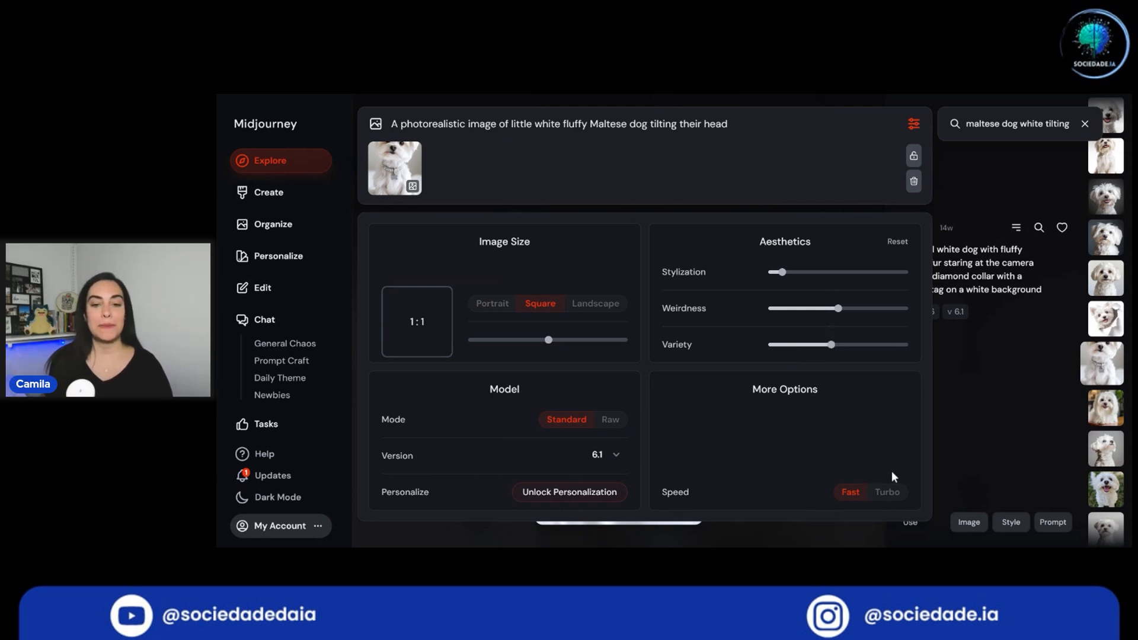
key("Return")
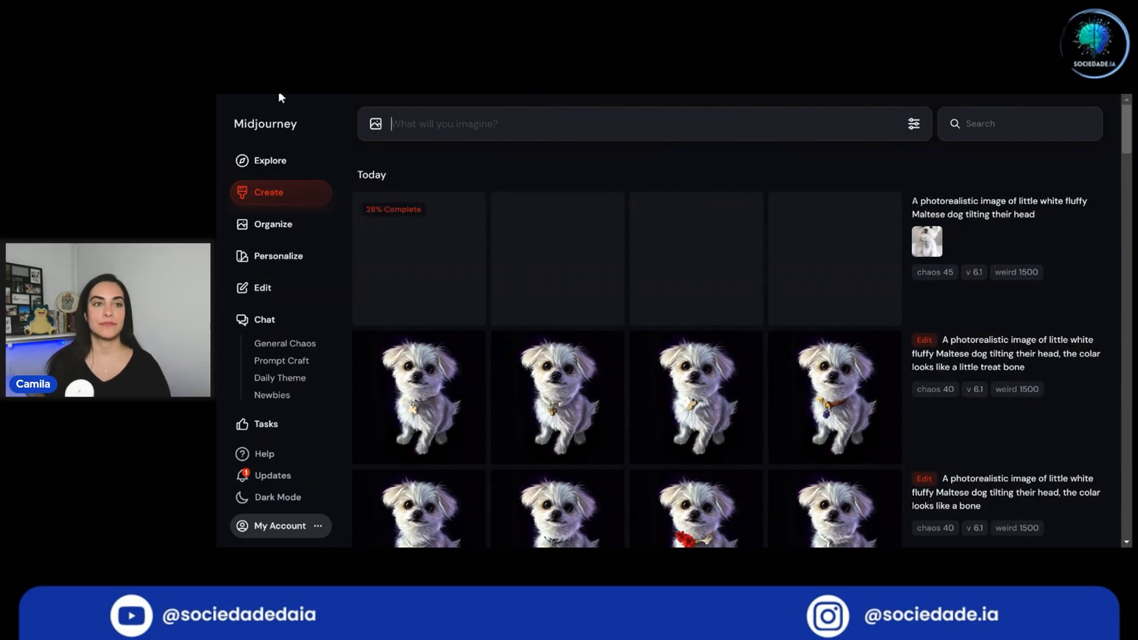
Step: Examine the enlarged new image of the dog with the green collar, and browse the Explore gallery
left_click(770, 201)
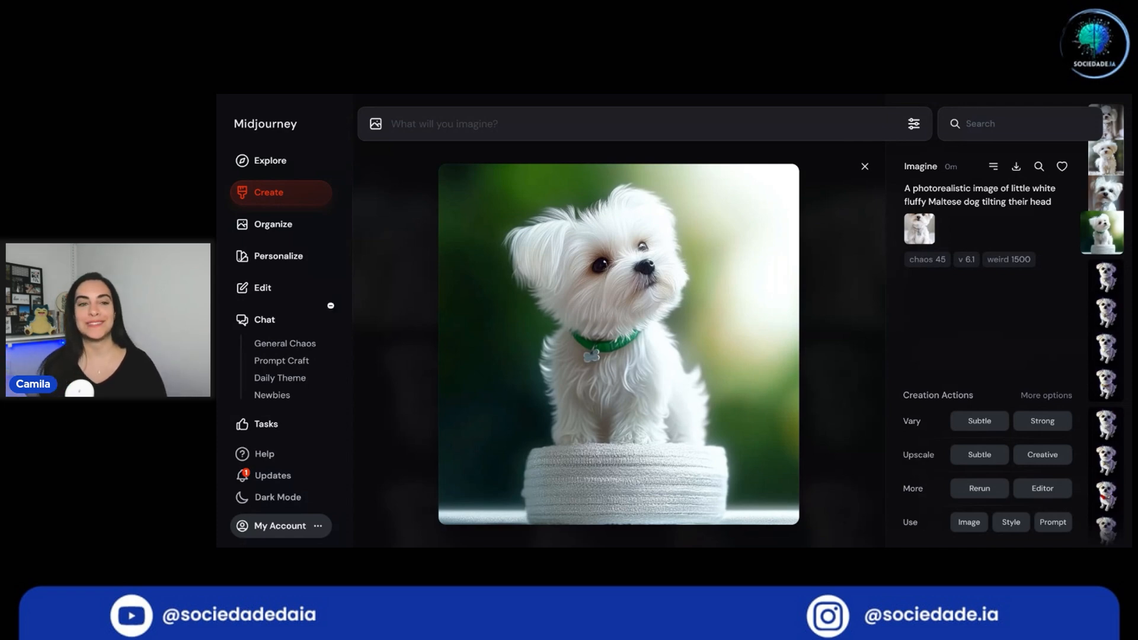
scroll(838, 301, "up", 5)
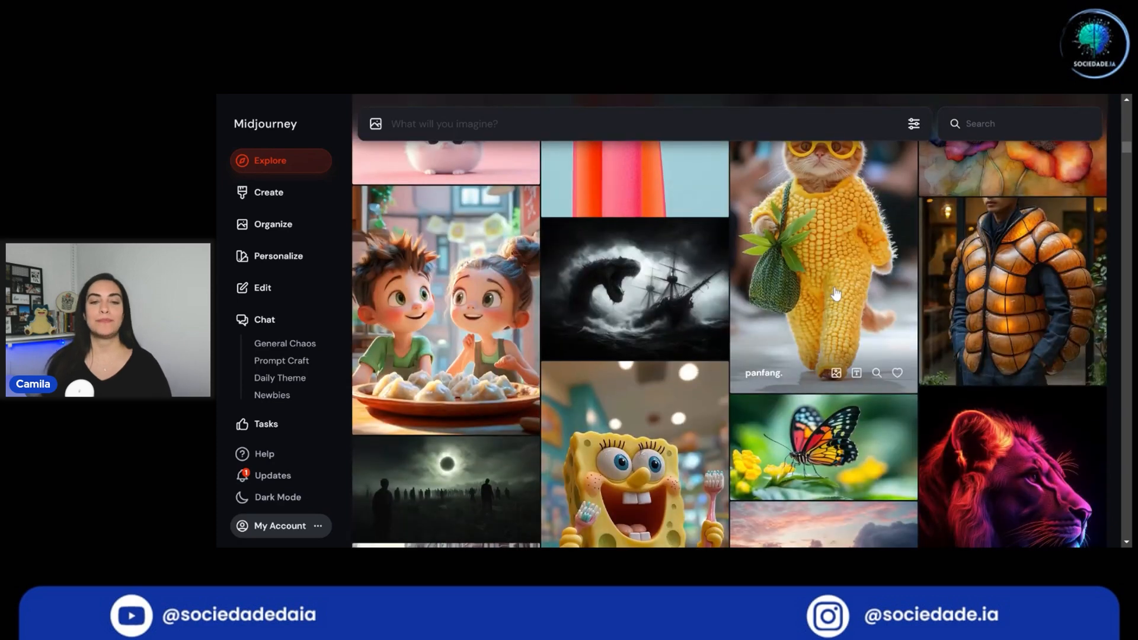
Step: Open the black-and-white ink dragon image from the Explore gallery and add it to the prompt as a style reference
scroll(836, 296, "down", 3)
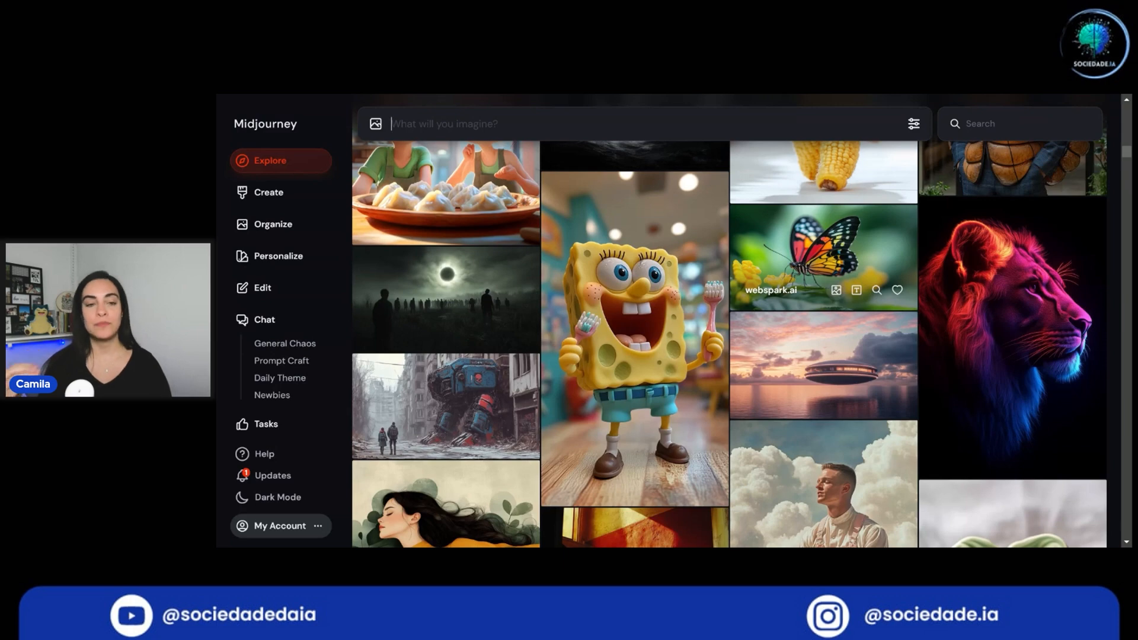
scroll(673, 344, "down", 5)
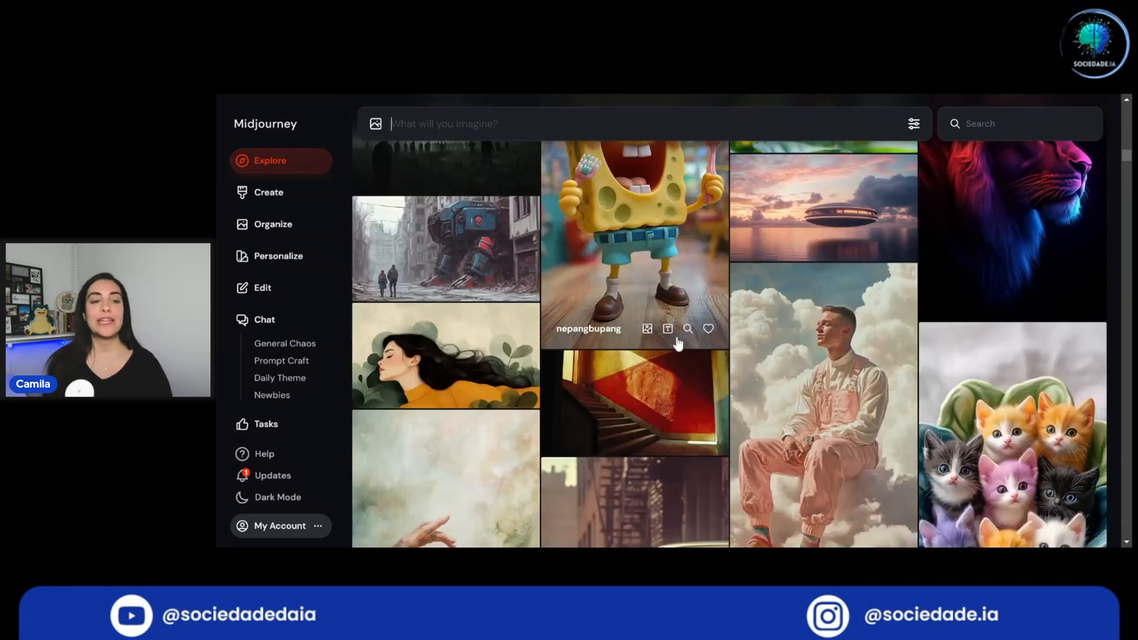
scroll(676, 344, "down", 5)
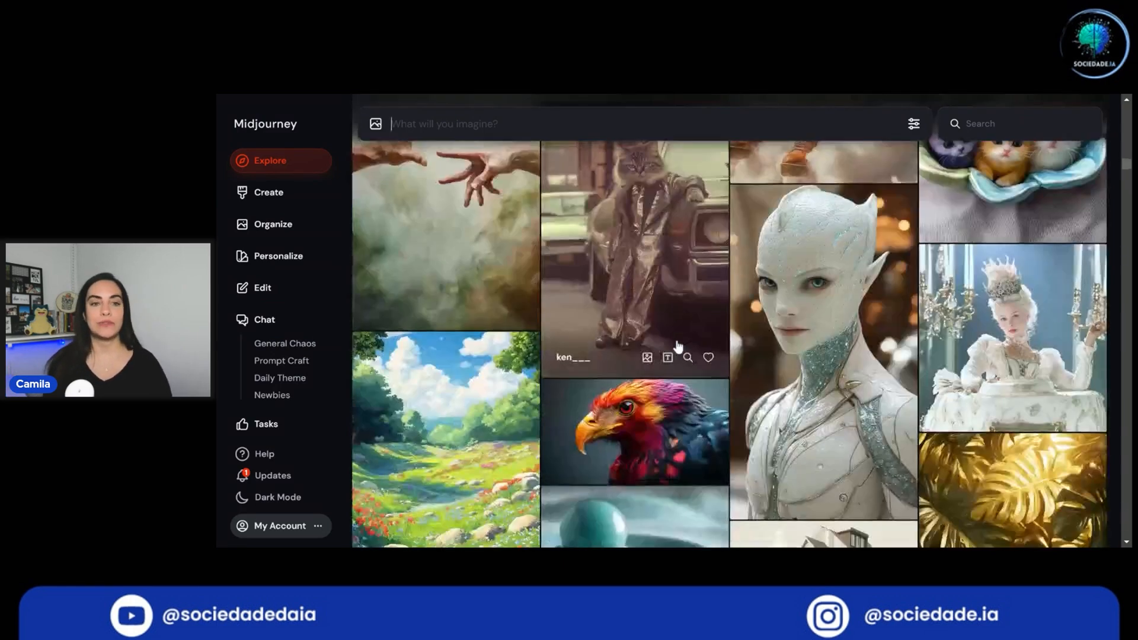
scroll(687, 338, "down", 4)
scroll(700, 332, "down", 4)
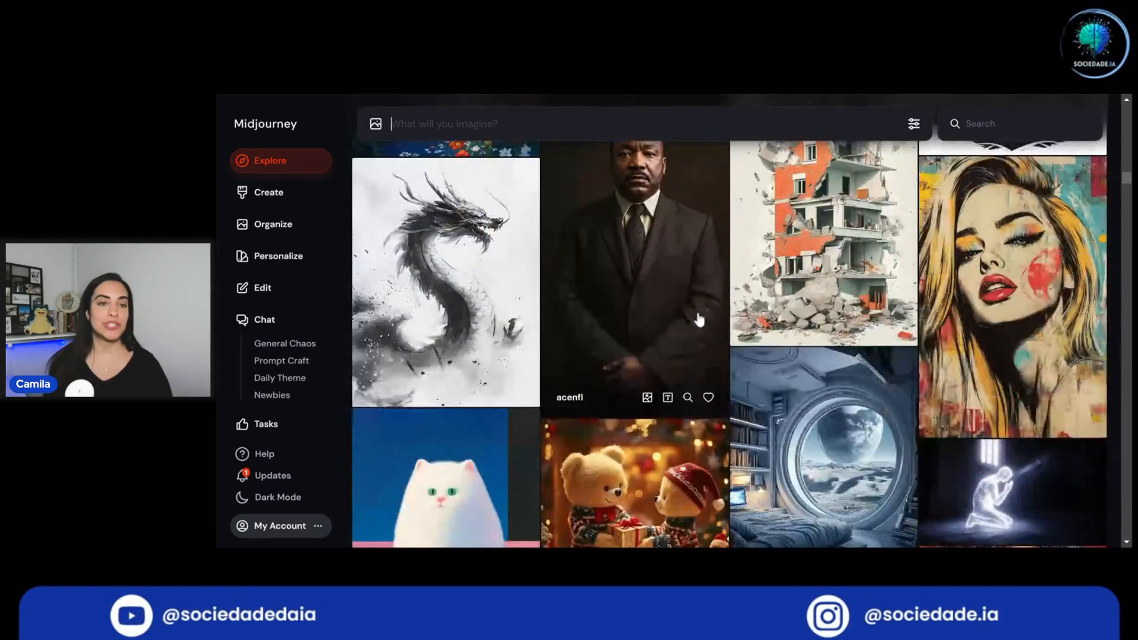
left_click(476, 258)
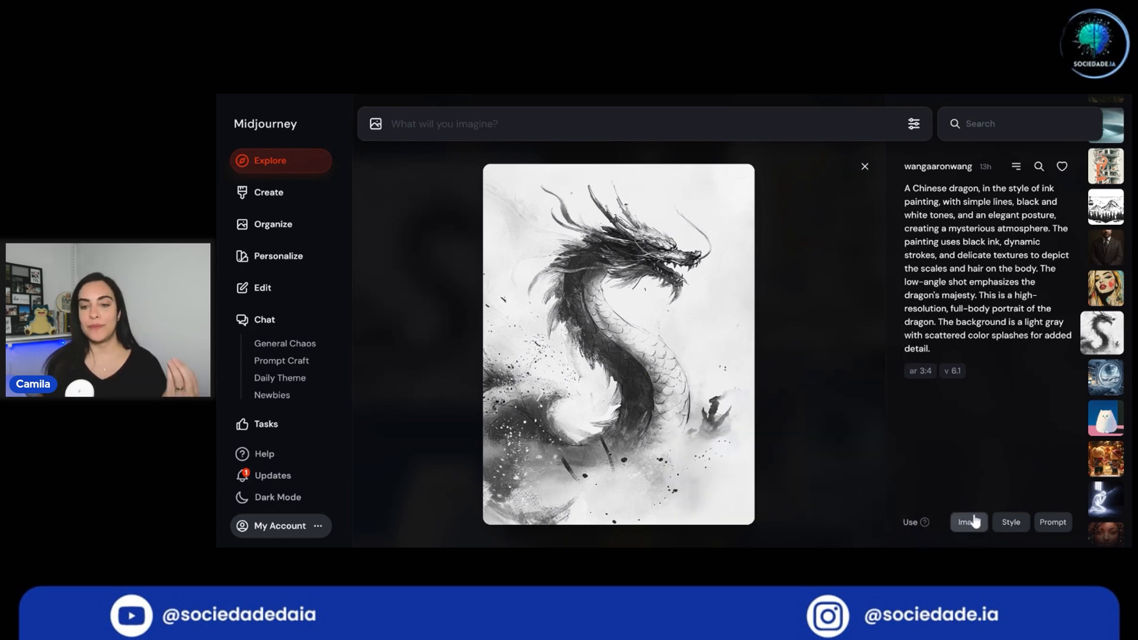
left_click(1020, 526)
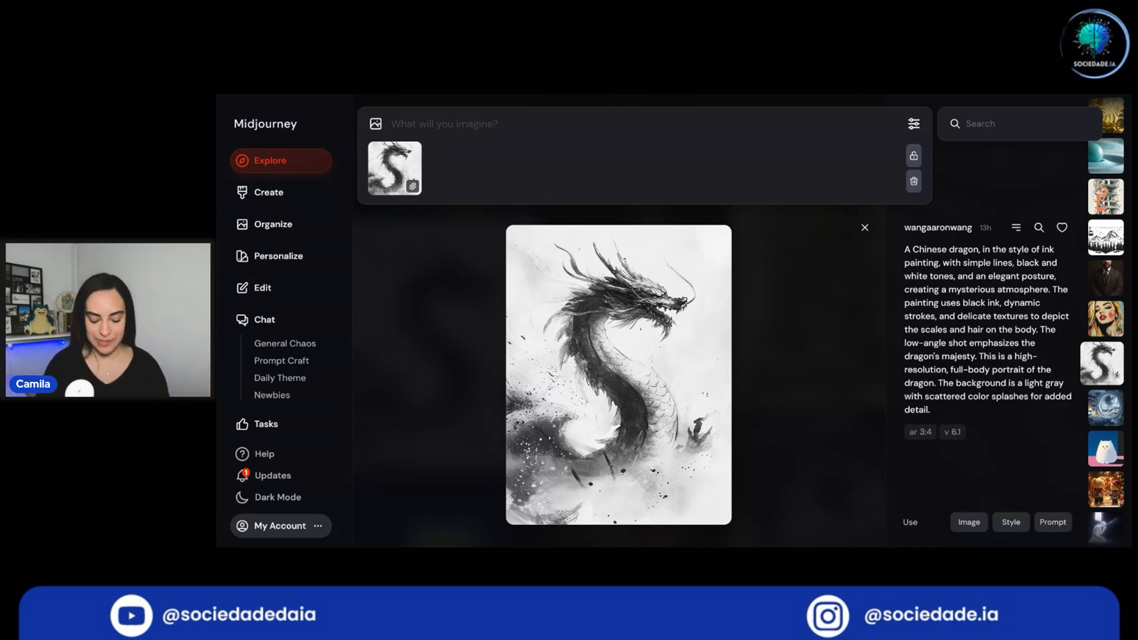
Step: Generate images from the prompt "A mermaid sitting on a rock singing" and view them on the Create page
type("A mermaid sitting on a rock singing")
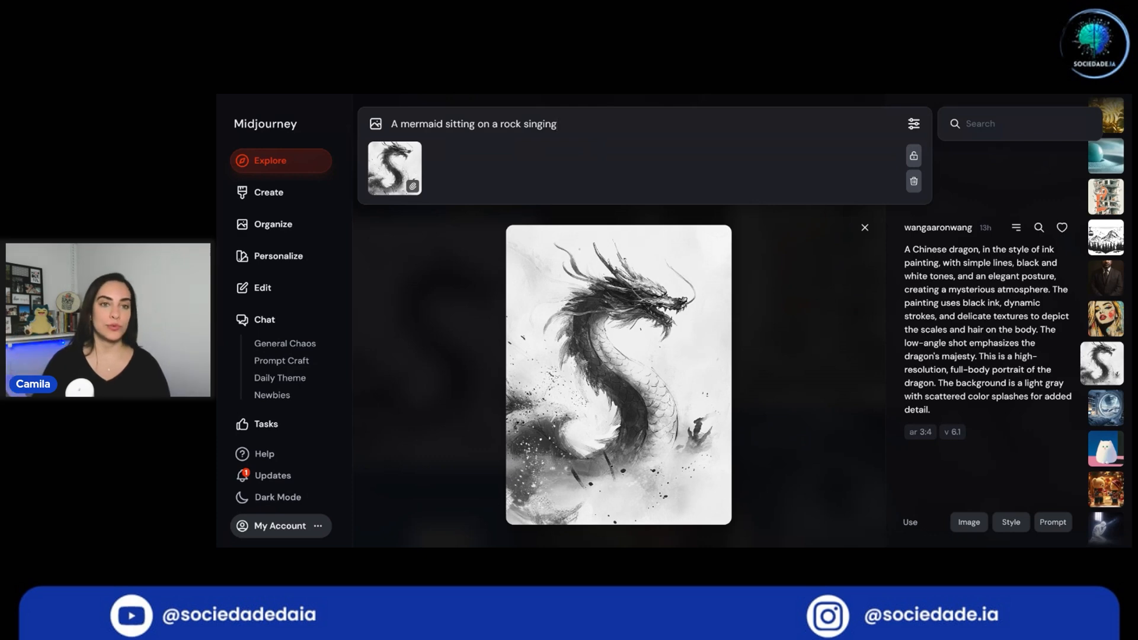
key("Return")
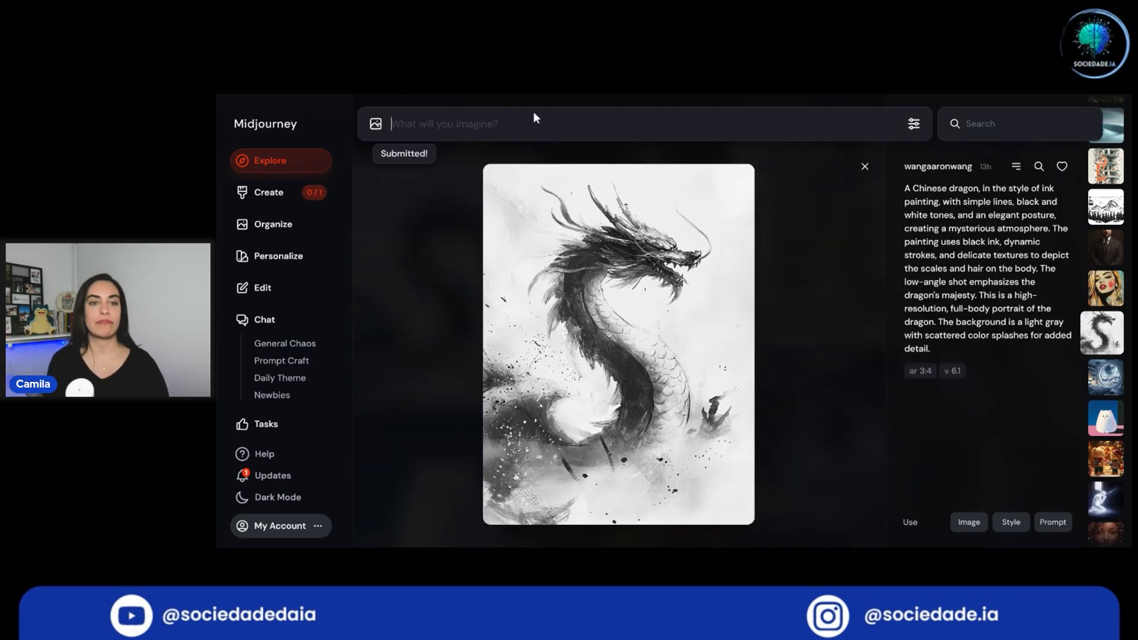
left_click(300, 200)
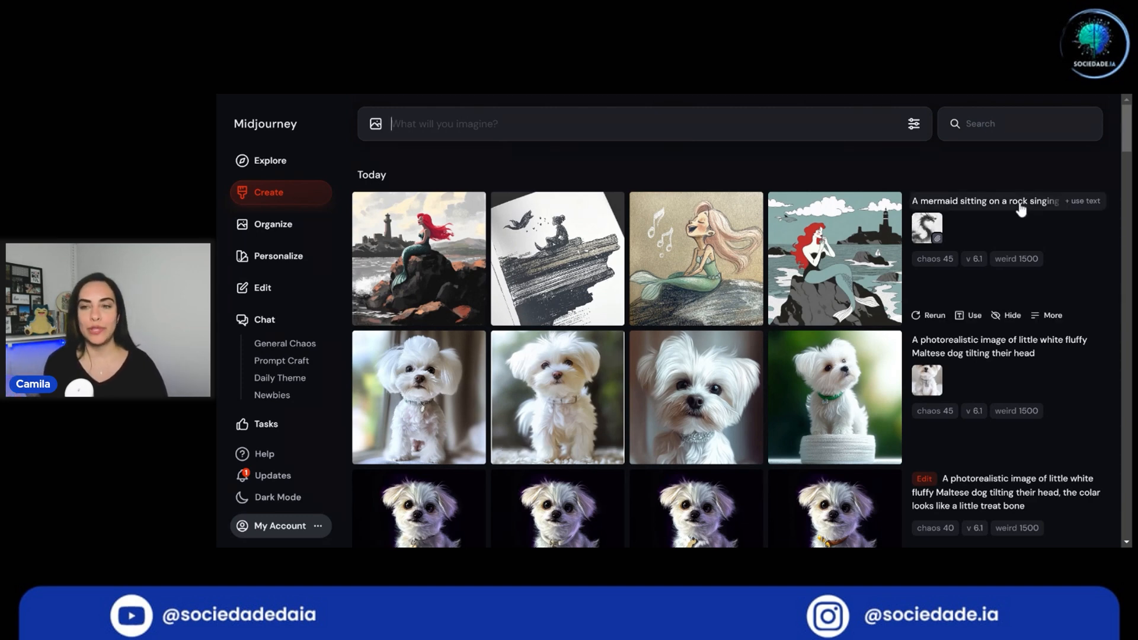
Step: Reuse the mermaid prompt with its dragon style reference, add ", black and white mythological" to the text, and generate the images
left_click(926, 314)
mouse_move(1082, 222)
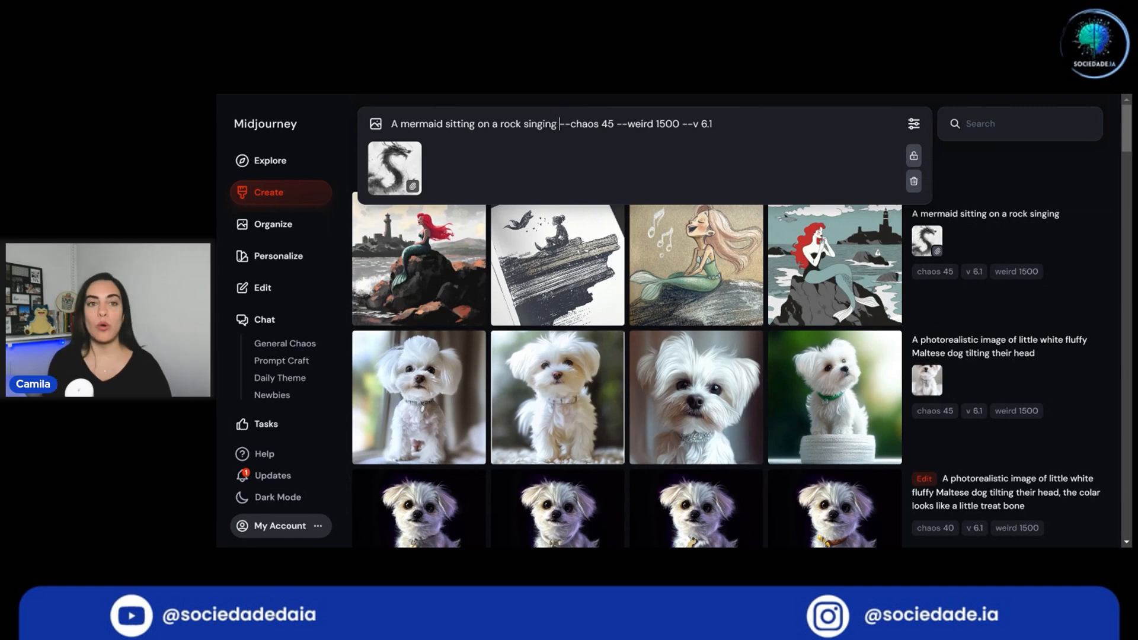
type(",")
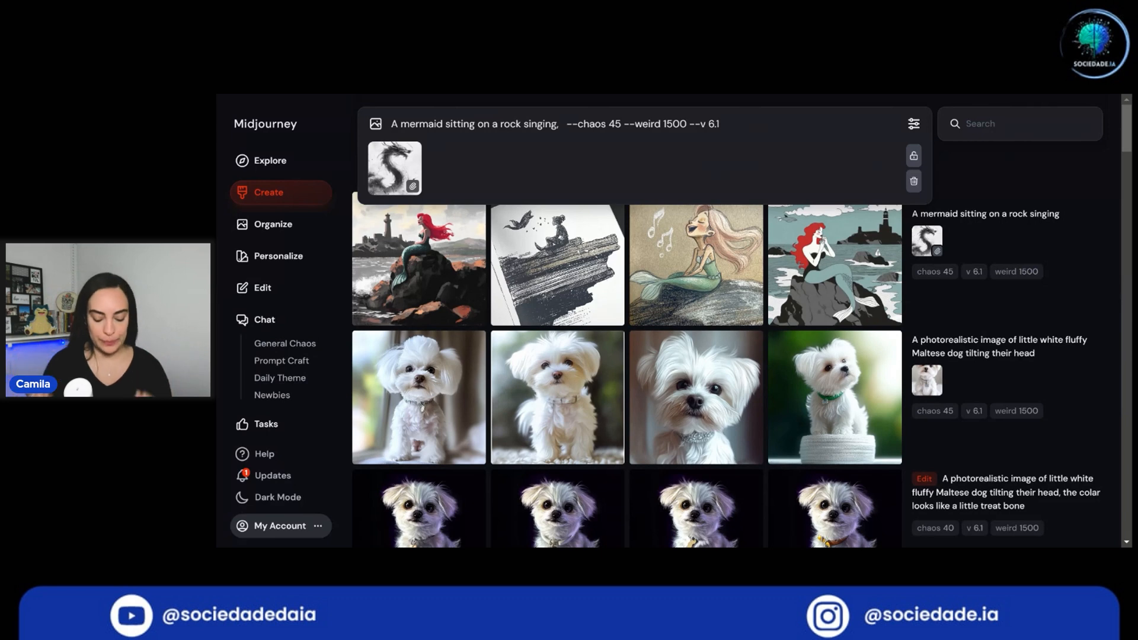
type("black and white myth")
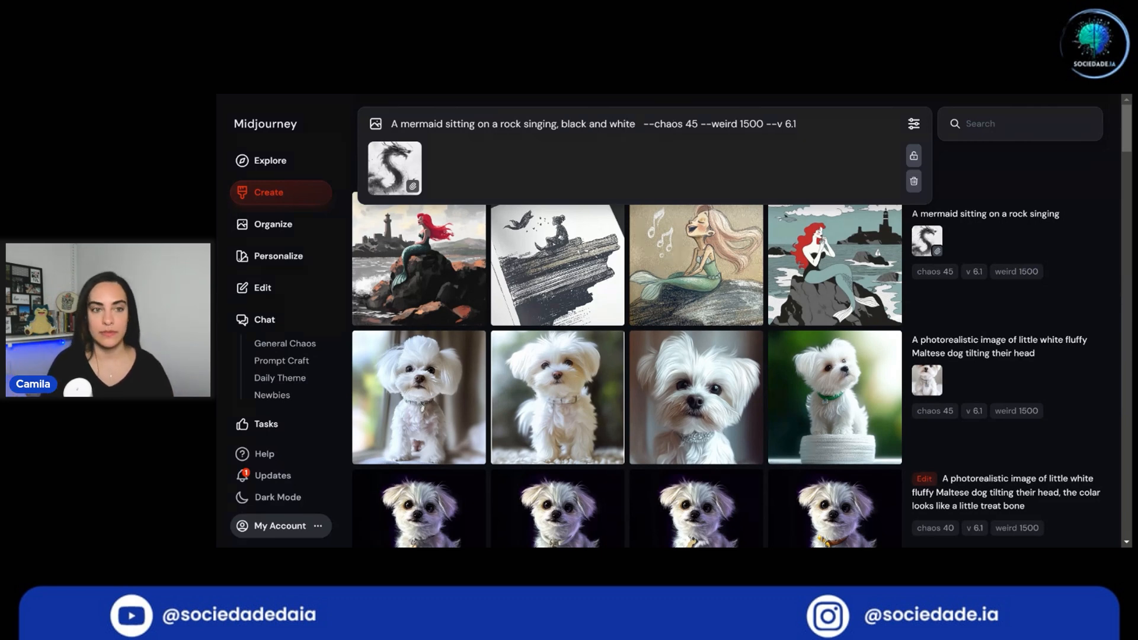
type("ological")
key("Return")
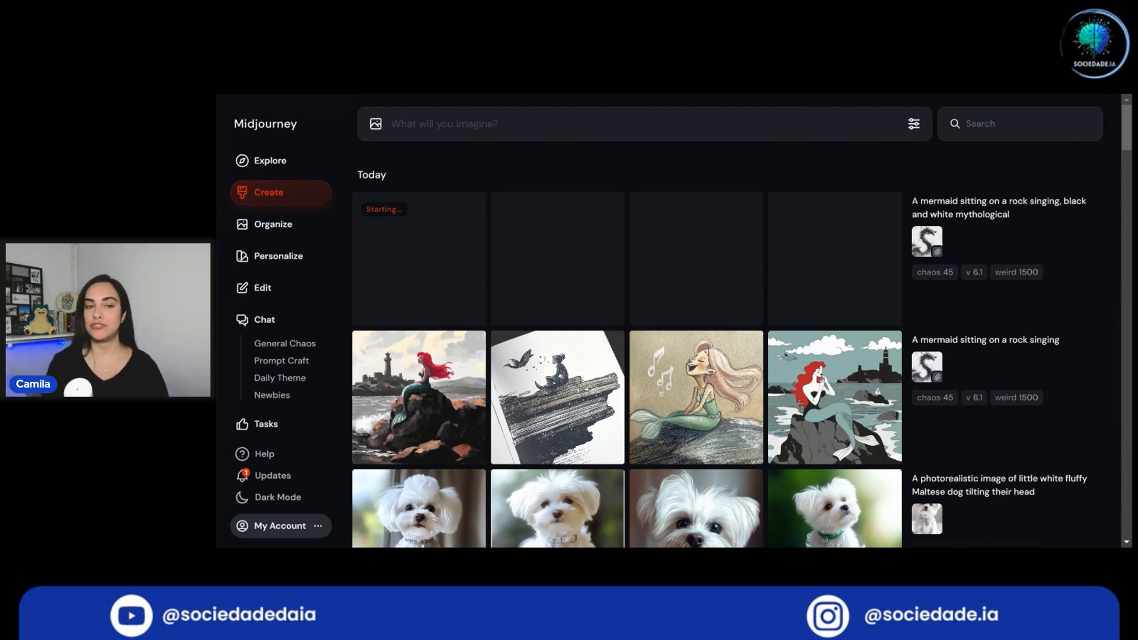
left_click(950, 201)
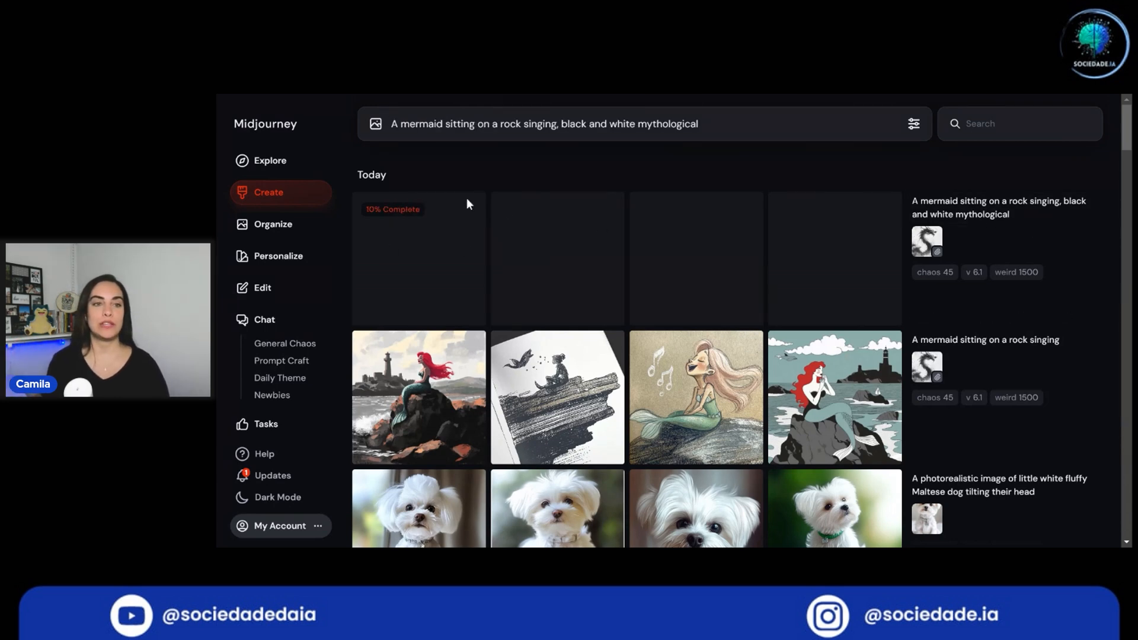
left_click(914, 124)
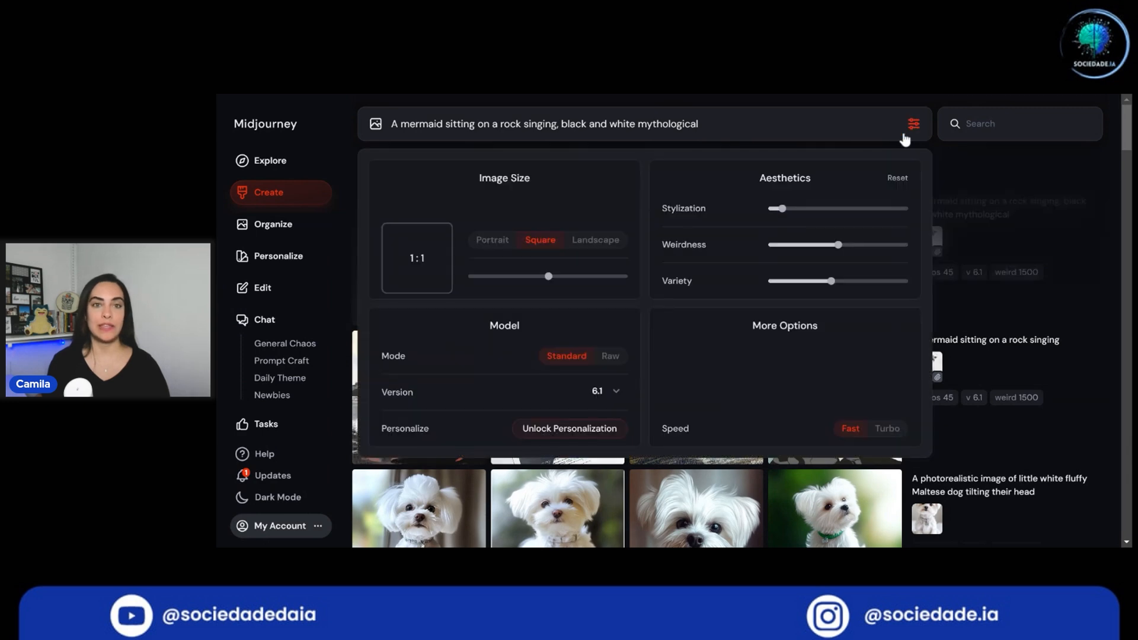
left_click(913, 124)
Step: Reuse the text "A mermaid sitting on a rock singing", extend it with ", black and white mythological", and attach the dragon style reference
left_click(1055, 341)
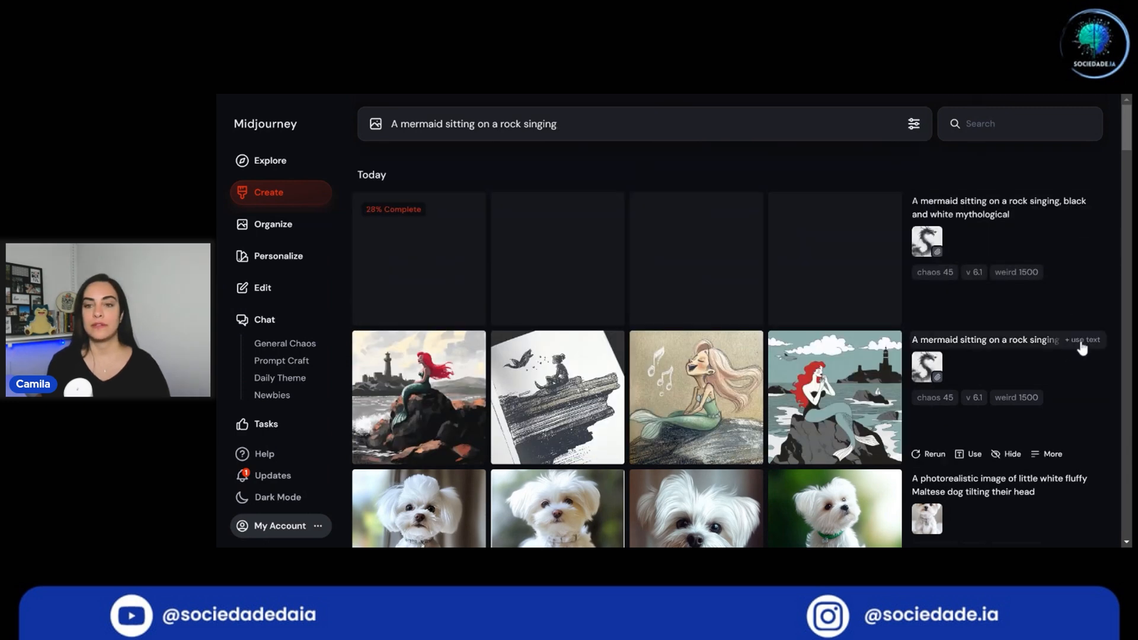
type(", black and white")
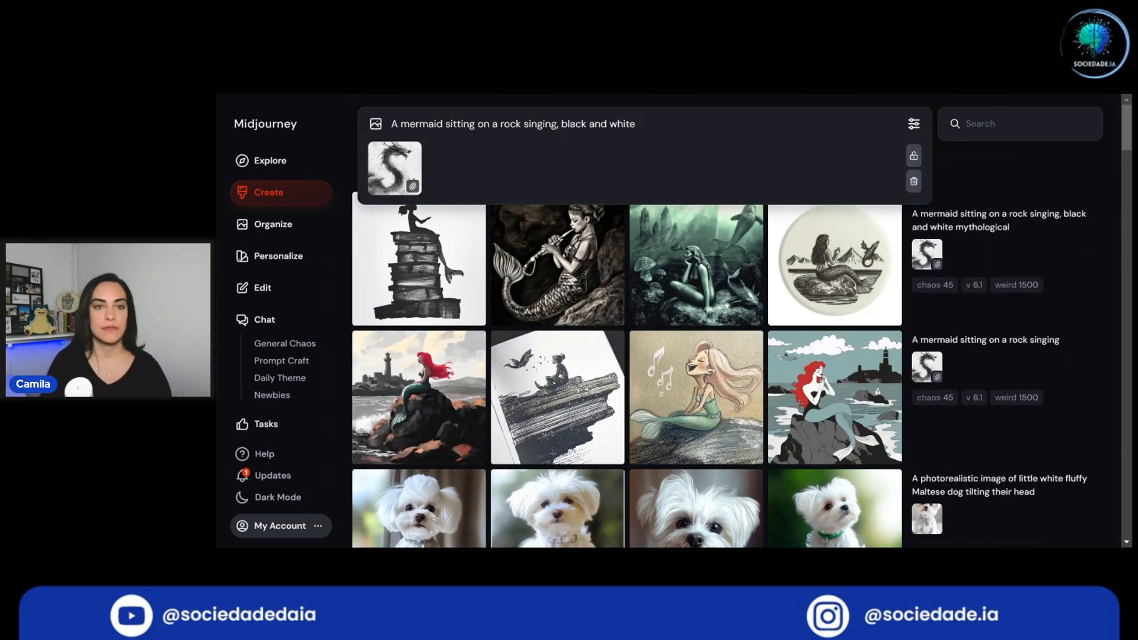
type("mythological")
Step: Generate the images with Weirdness at 500 and Variety at its minimum, and enlarge the long-haired mermaid seated on a rock by the sea
left_click(913, 124)
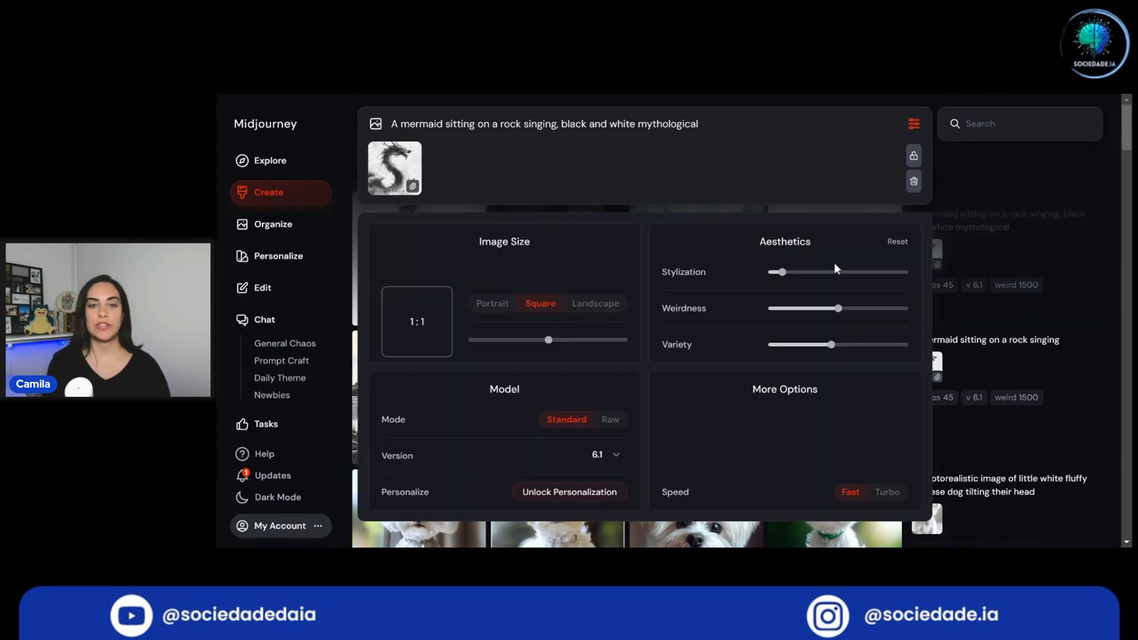
left_click_drag(838, 308, 792, 309)
left_click_drag(831, 344, 757, 348)
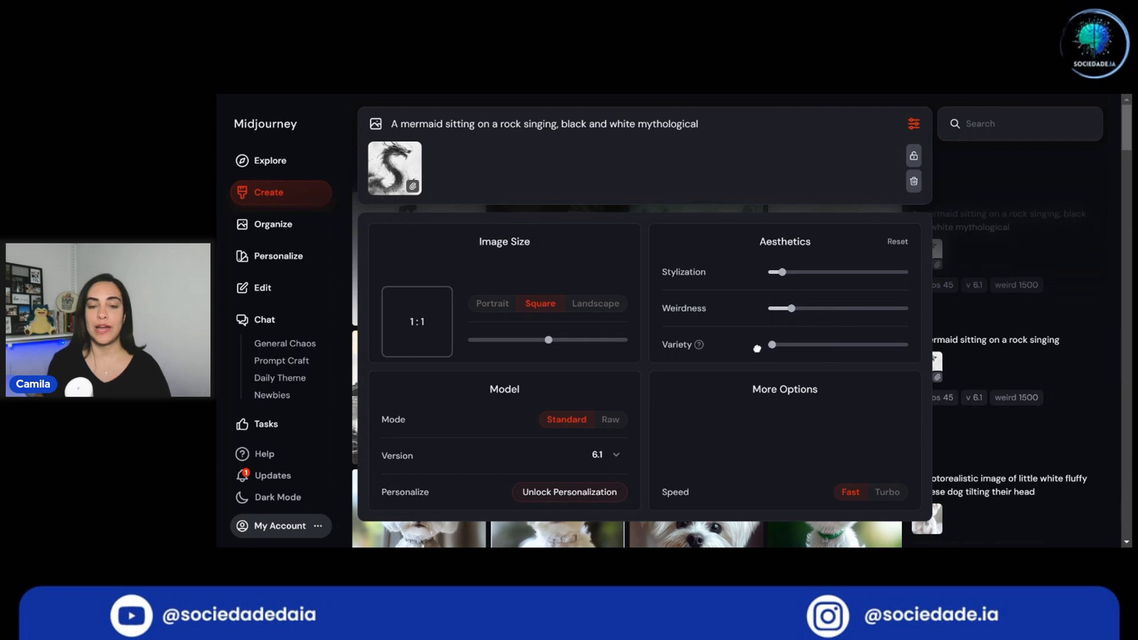
mouse_move(711, 277)
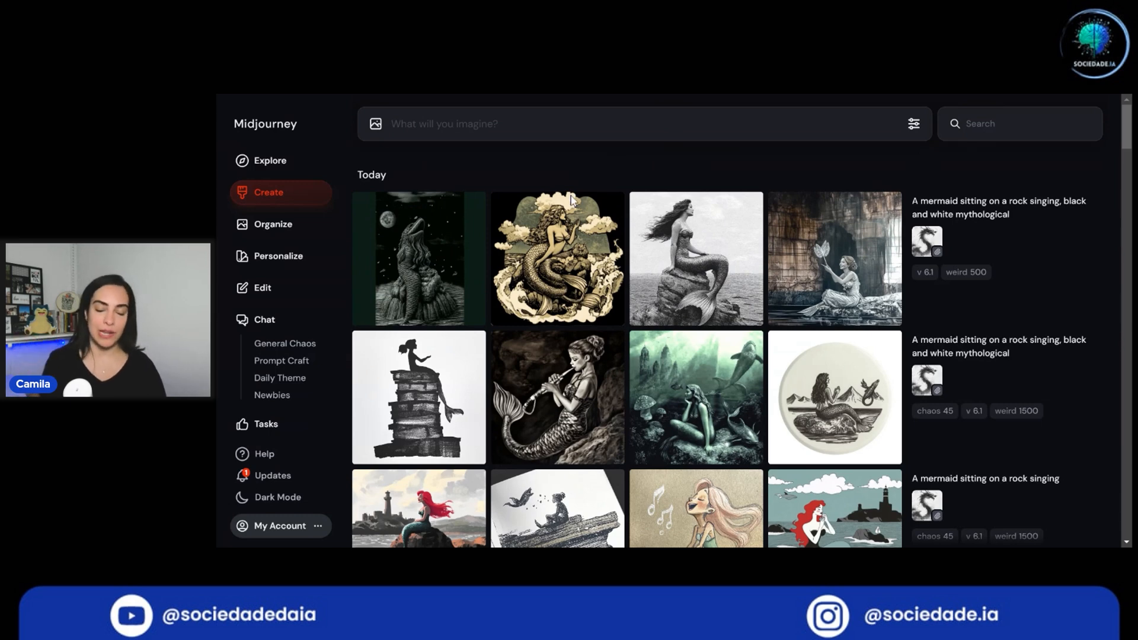
left_click(705, 256)
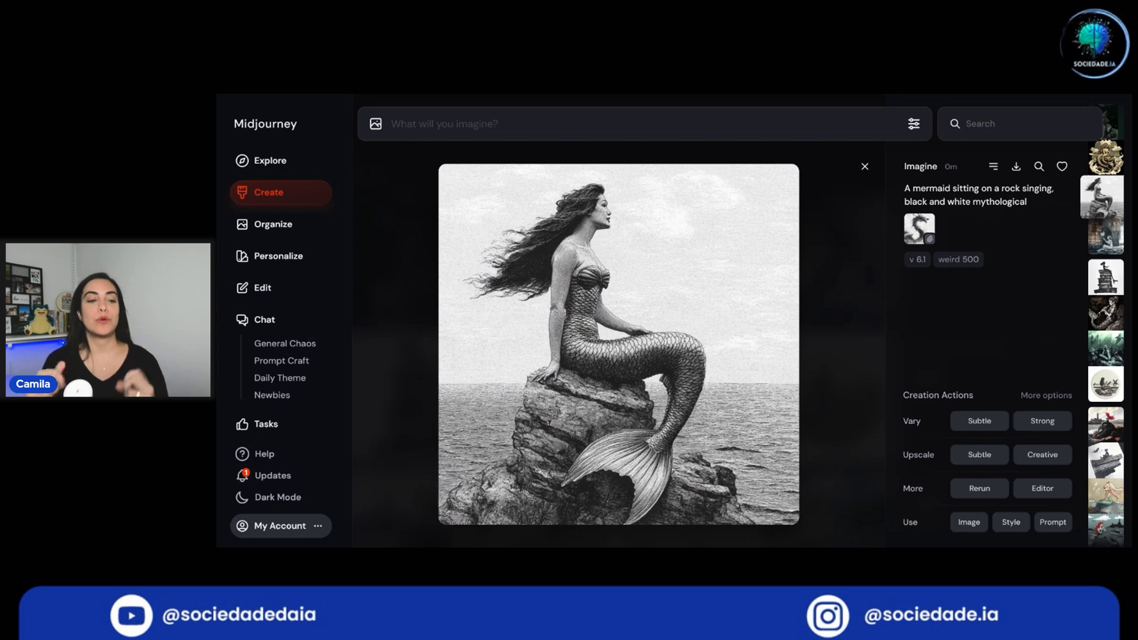
Step: Open the subscription management page, review the Basic Plan usage and billing details, and compare the monthly plans available for a change
left_click(279, 529)
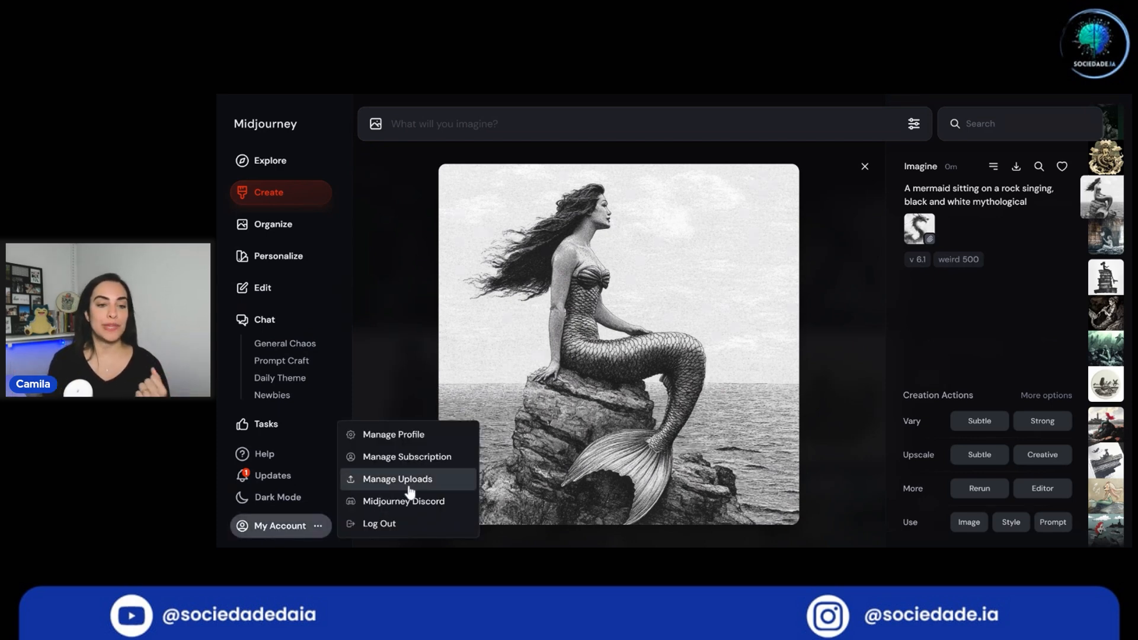
left_click(418, 457)
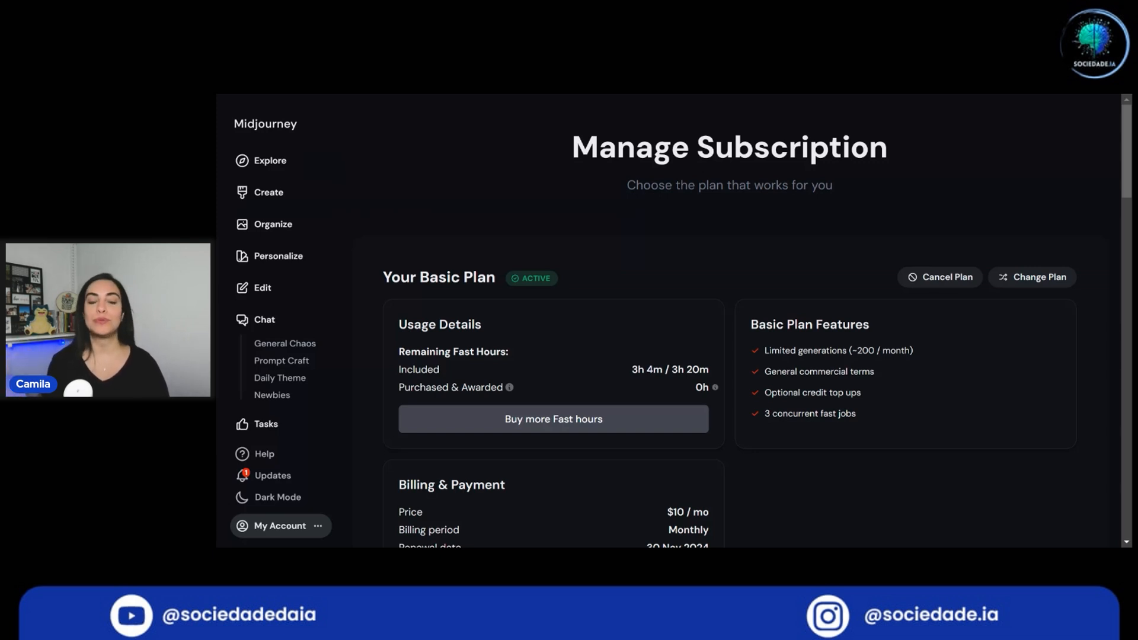
scroll(847, 313, "down", 2)
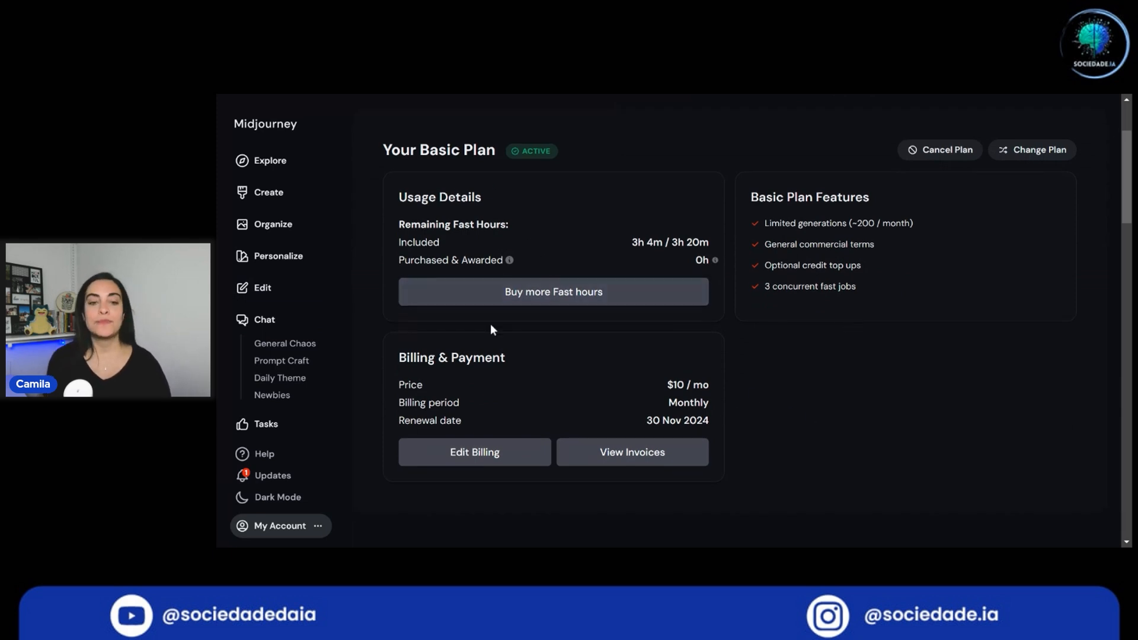
left_click(1024, 155)
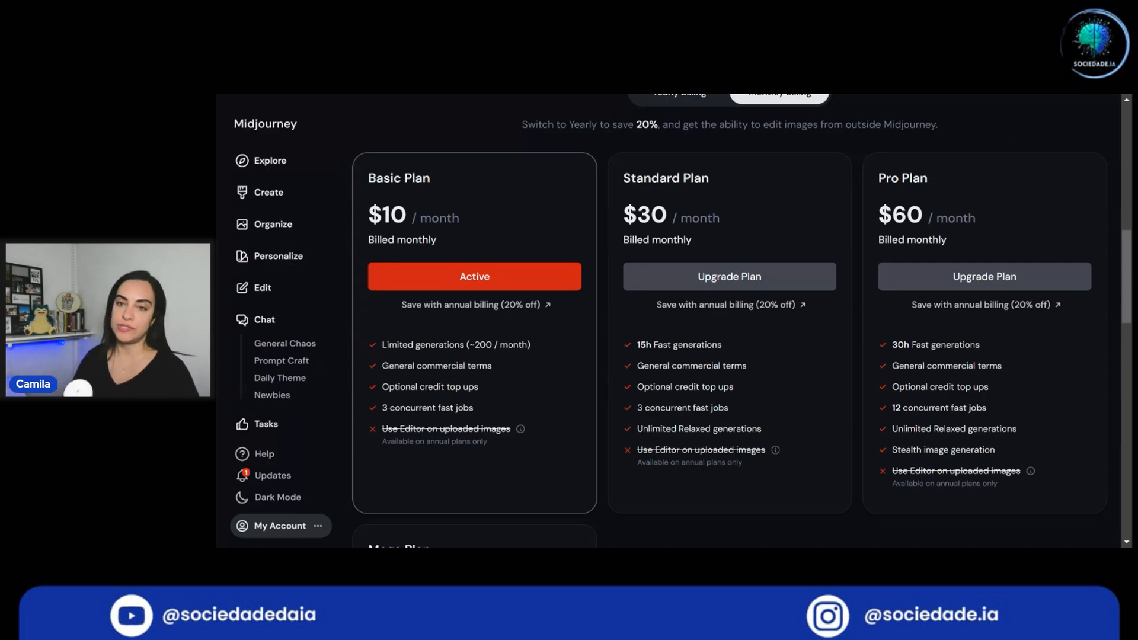
scroll(986, 203, "down", 5)
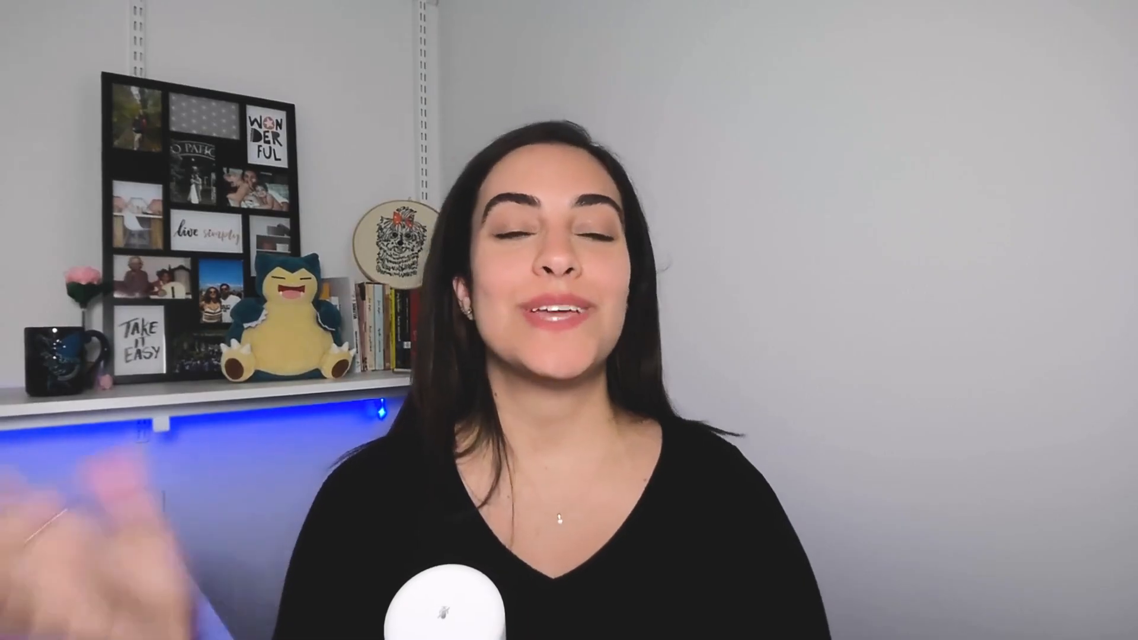